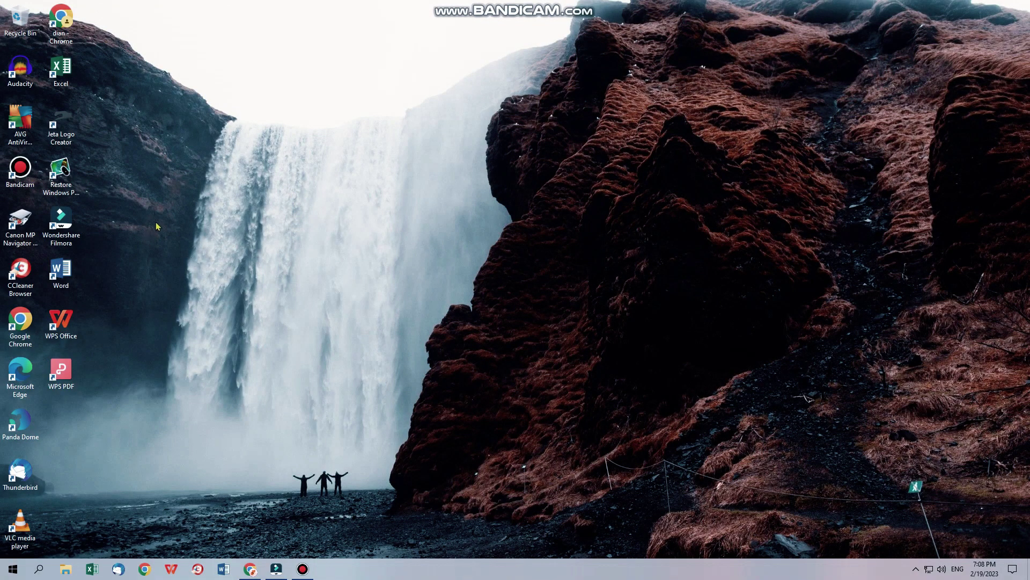
- Switch to the open Filmora project holding 20230129_173444 and Animasi Sub GC
left_click(274, 570)
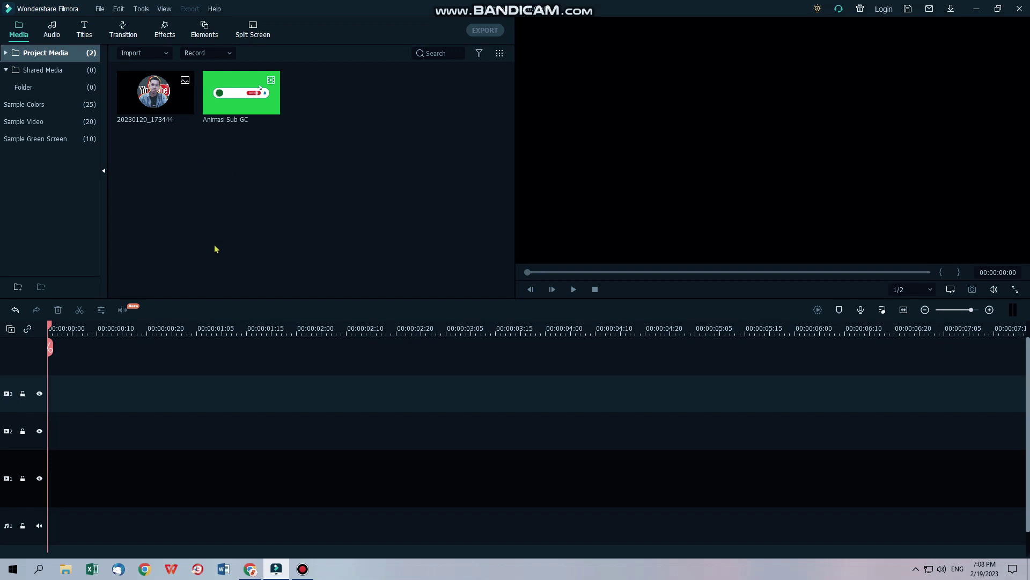
- Place Animasi Sub GC on track 2, keeping 1920 x 1080 25fps settings, and preview it
left_click_drag(228, 107, 46, 420)
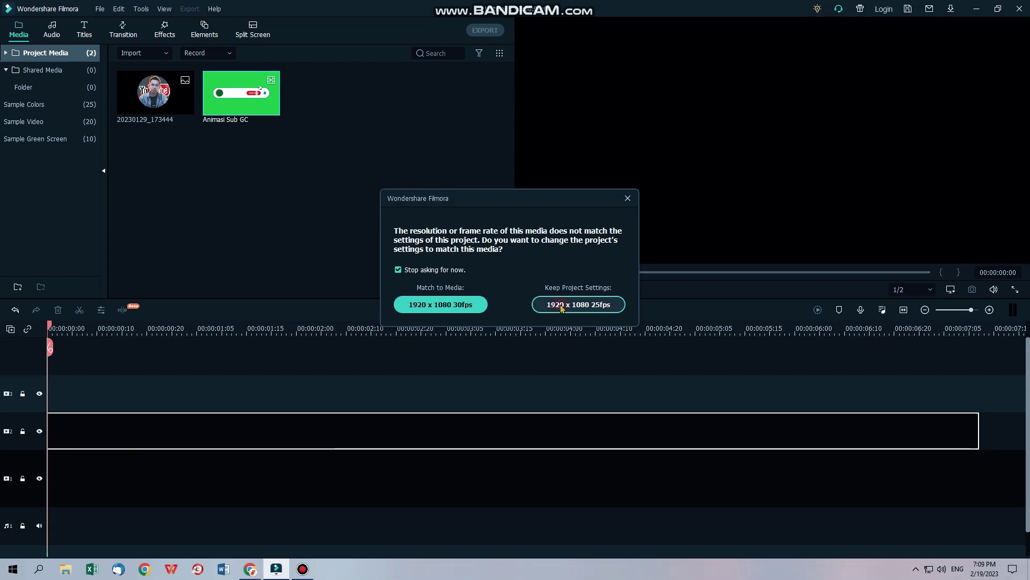
left_click(562, 307)
left_click(904, 313)
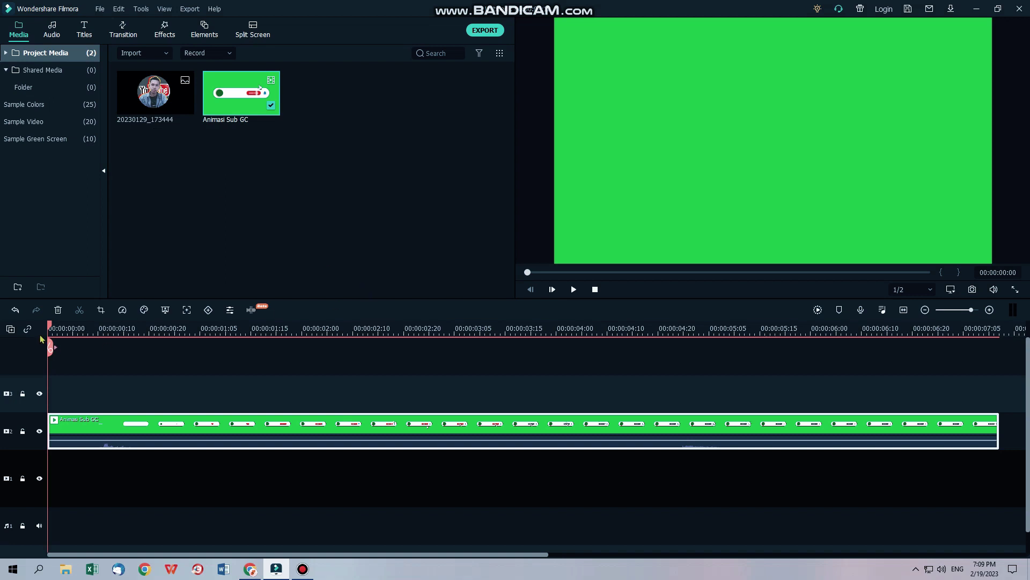
left_click(574, 290)
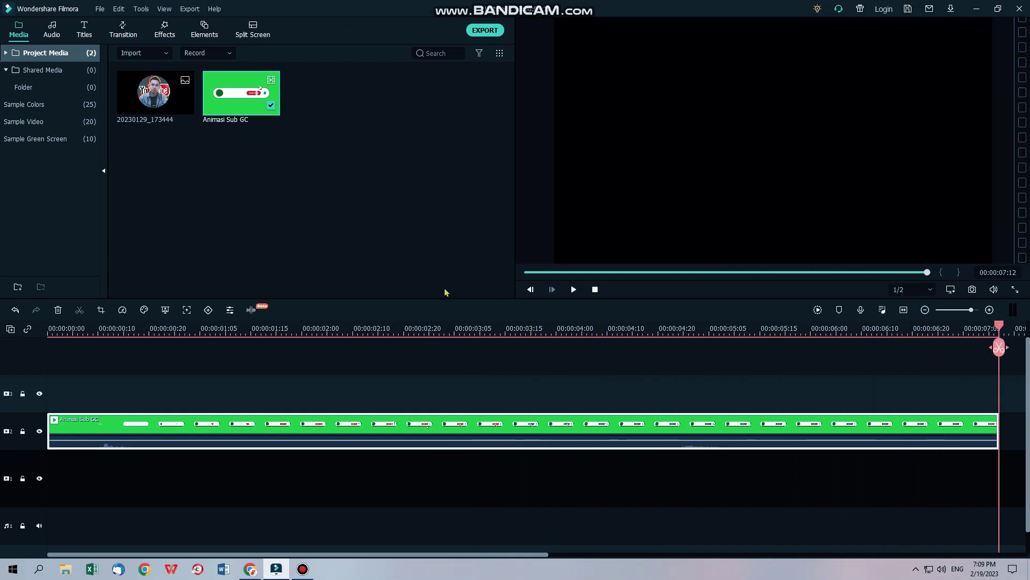
left_click(258, 328)
- Place photo 20230129_173444 on track 3 at 00:00:00:19 and open its animation settings
mouse_move(257, 328)
left_mouse_down()
mouse_move(128, 325)
mouse_move(150, 328)
left_mouse_up()
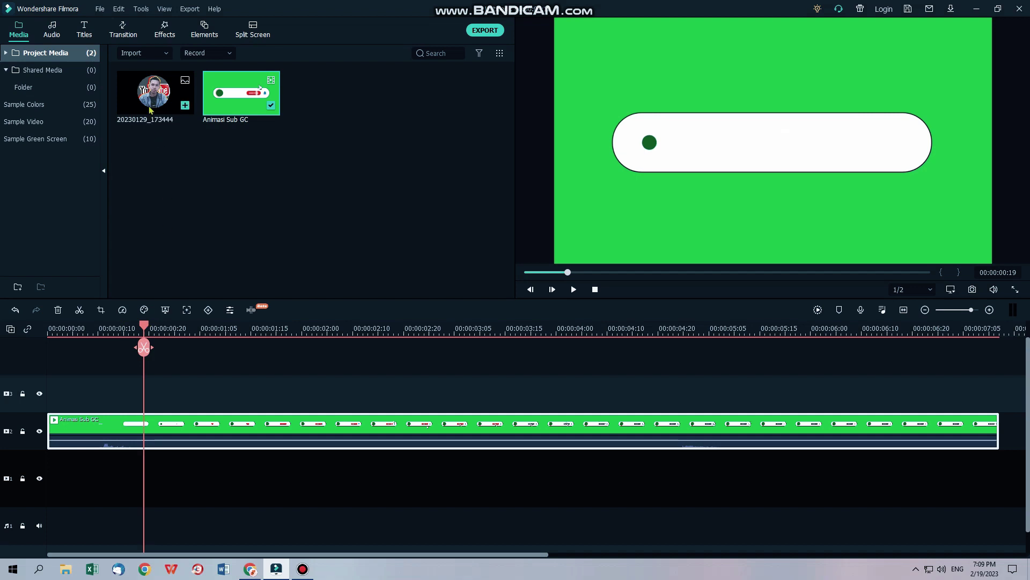
left_click_drag(150, 110, 163, 244)
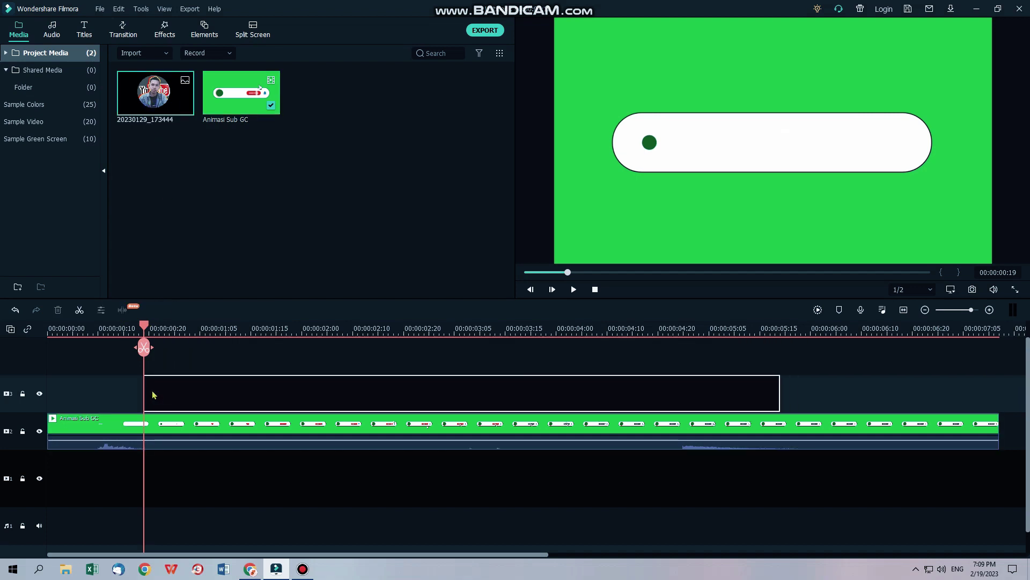
left_click_drag(167, 297, 204, 398)
double_click(199, 394)
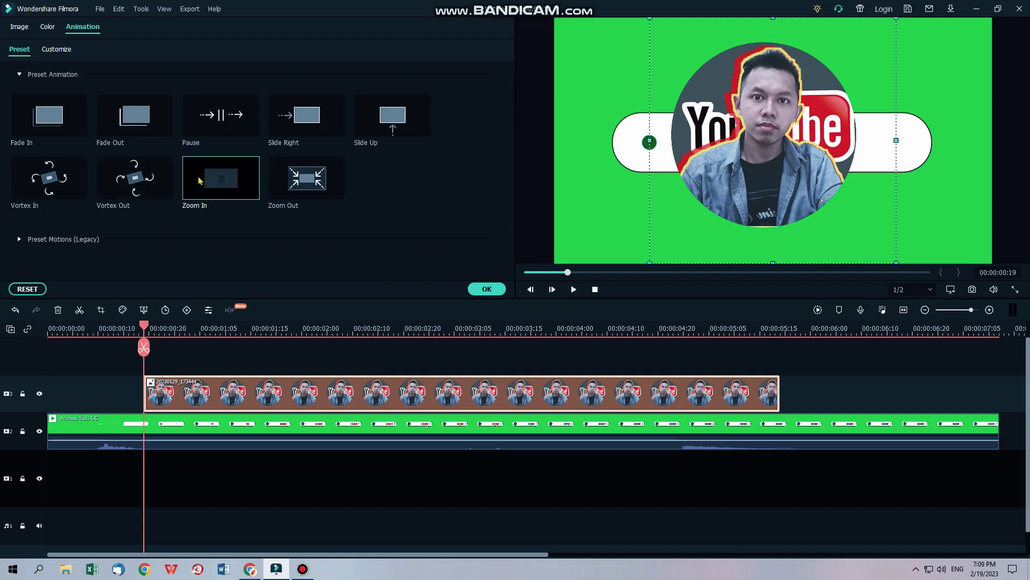
- Apply the Zoom In animation and move the photo onto the left green circle
double_click(232, 181)
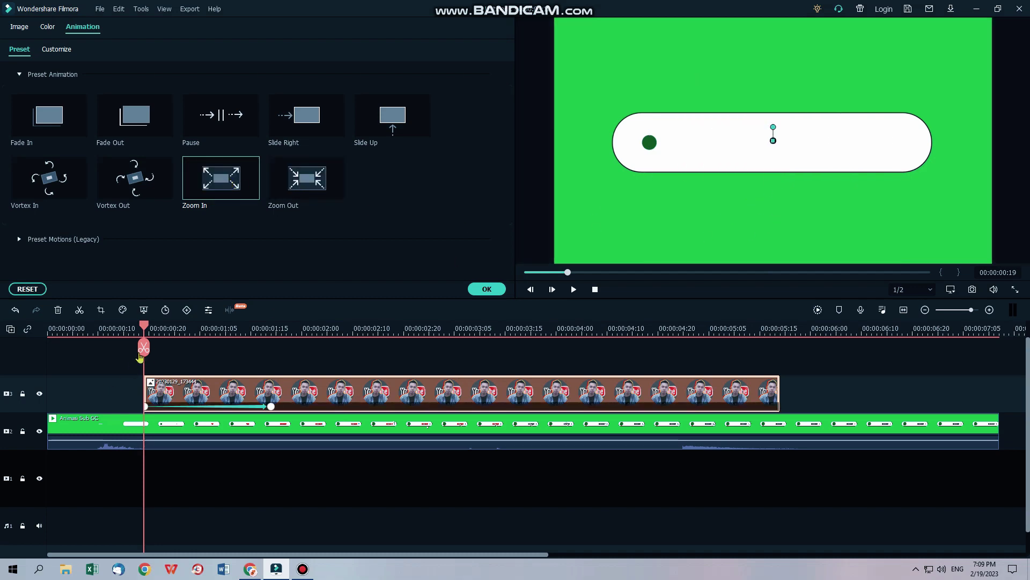
left_click_drag(145, 326, 169, 326)
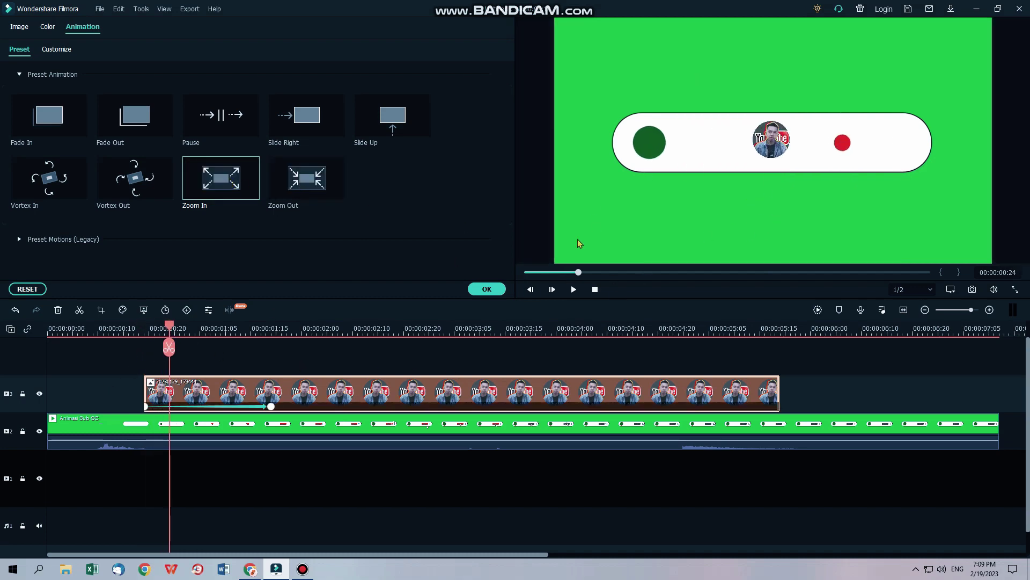
left_click_drag(771, 151, 653, 147)
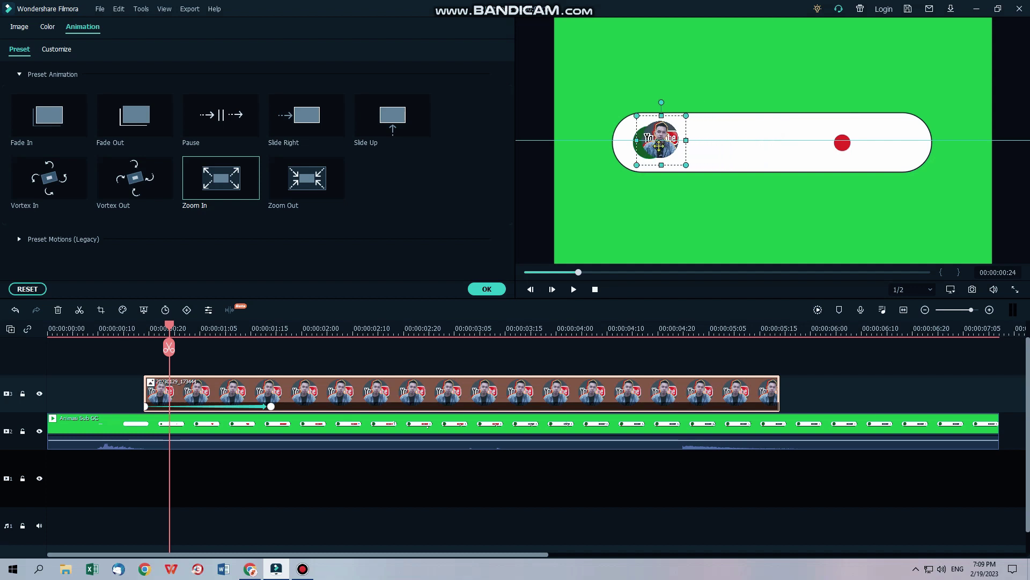
left_click(144, 327)
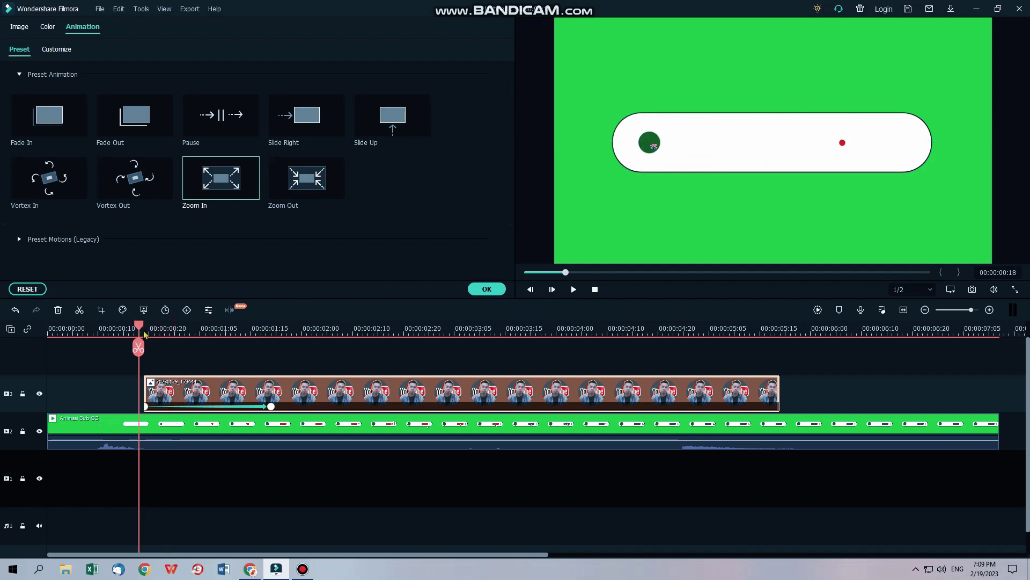
- Shrink the photo and fine-tune its position over the left circle, then confirm
left_click_drag(146, 336, 189, 343)
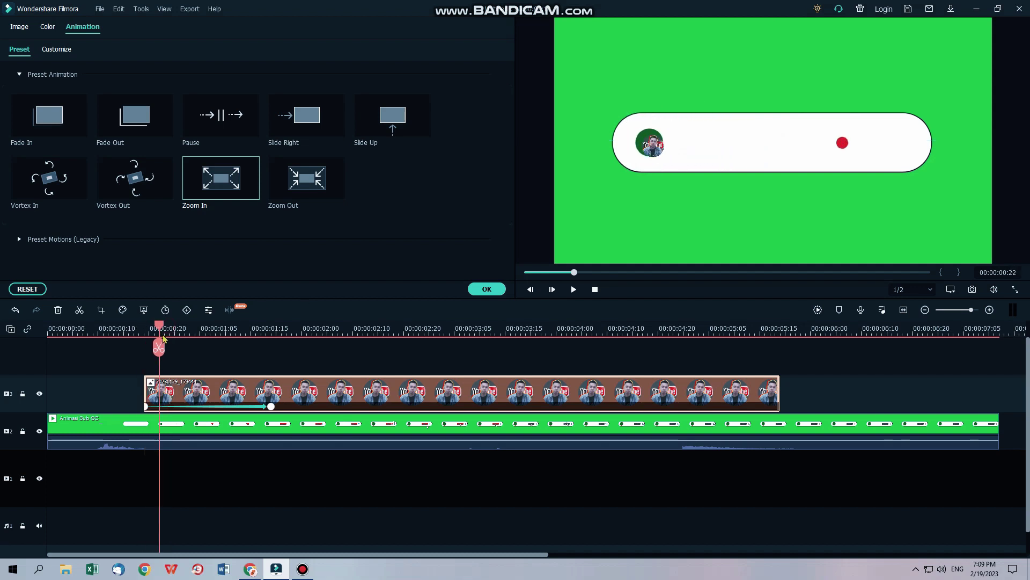
left_click(692, 172)
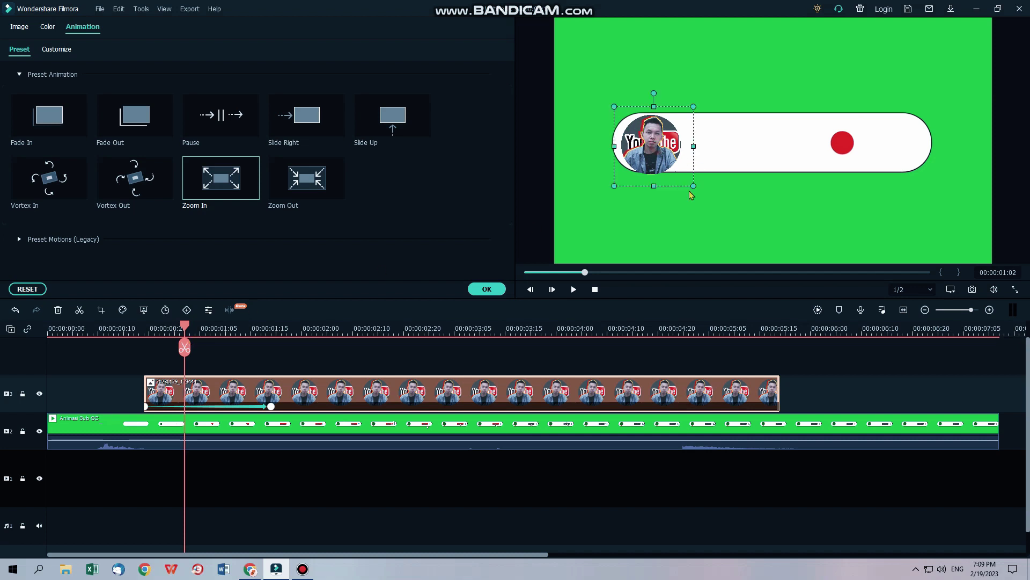
left_click_drag(693, 186, 670, 168)
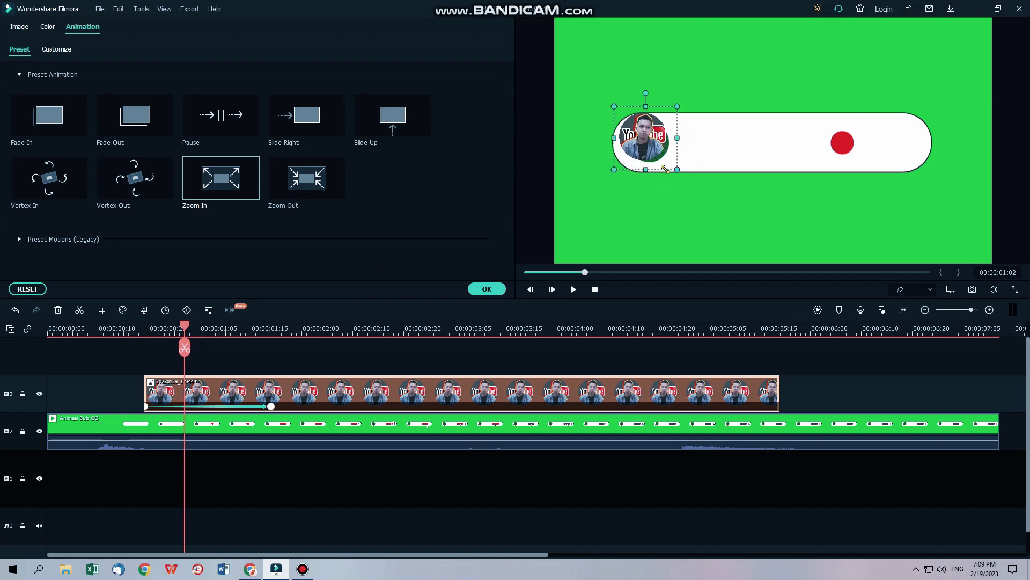
left_click_drag(185, 328, 190, 328)
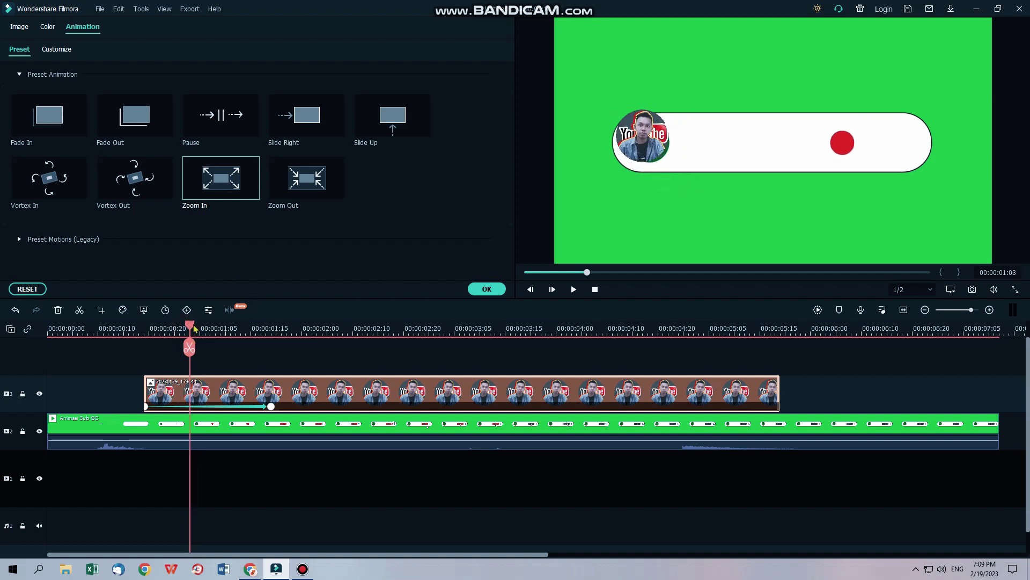
left_click(649, 151)
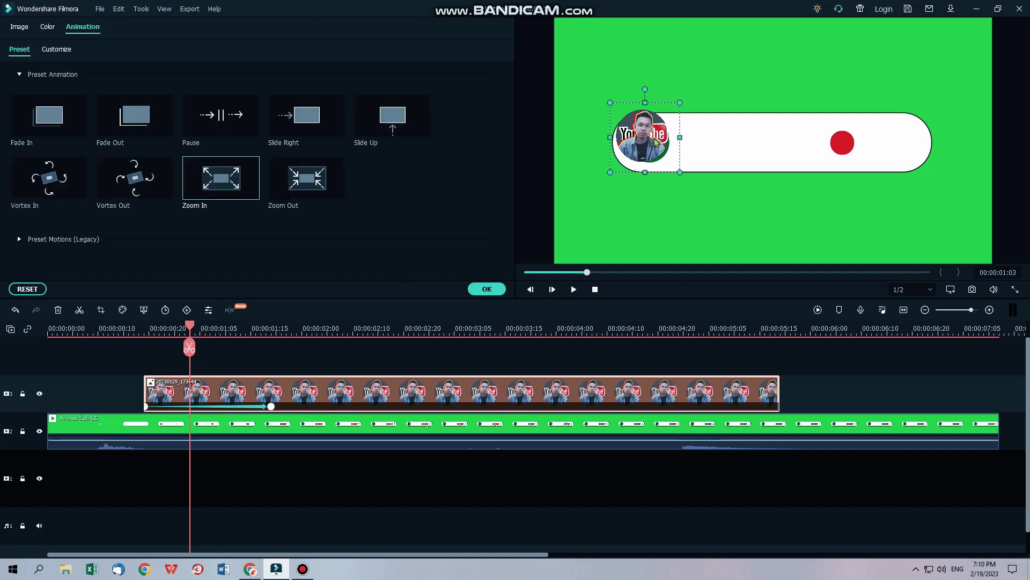
left_click_drag(649, 152, 698, 151)
mouse_move(724, 186)
left_mouse_down()
mouse_move(657, 139)
mouse_move(673, 165)
left_mouse_up()
left_click_drag(657, 130, 655, 132)
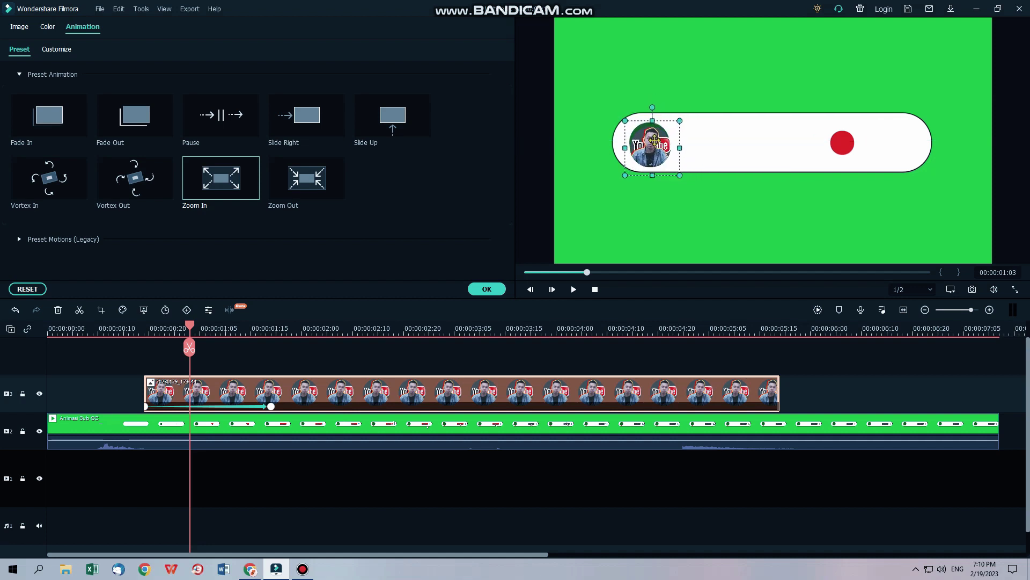
left_click(486, 289)
- Nudge the photo down and right in its circle and lengthen its clip to near the green clip's end
left_click_drag(229, 330, 136, 351)
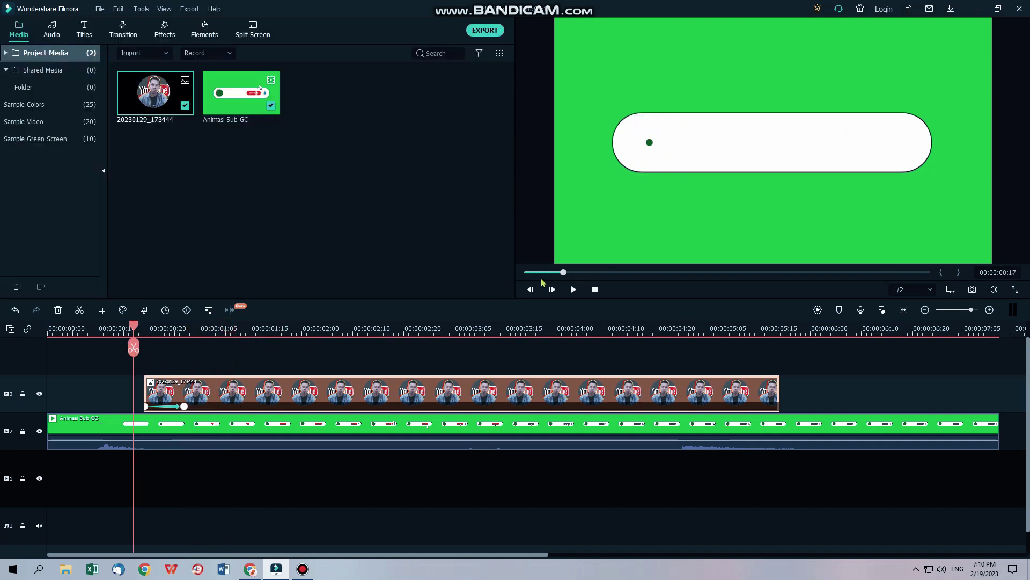
left_click(574, 290)
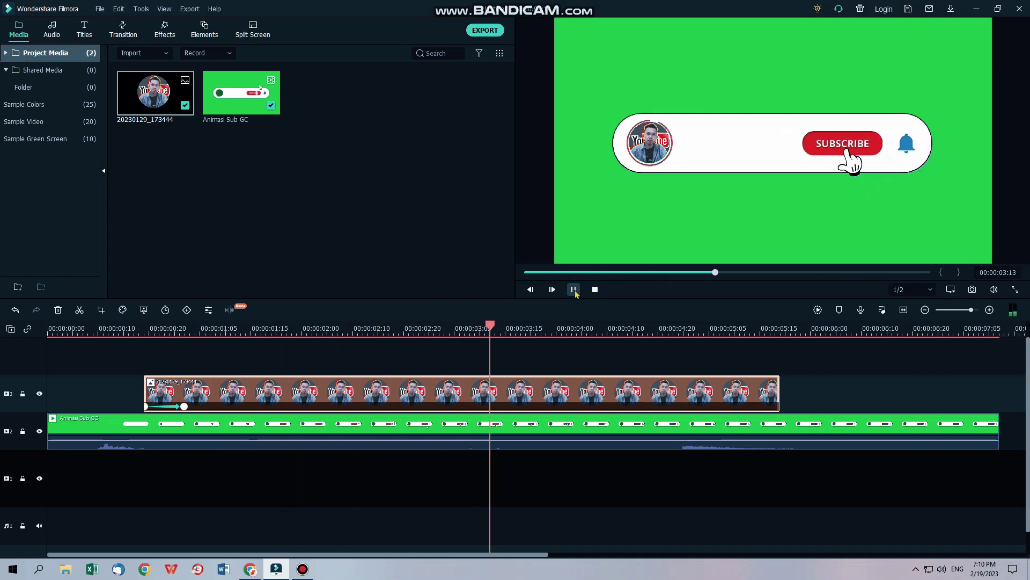
left_click(574, 290)
left_click(644, 152)
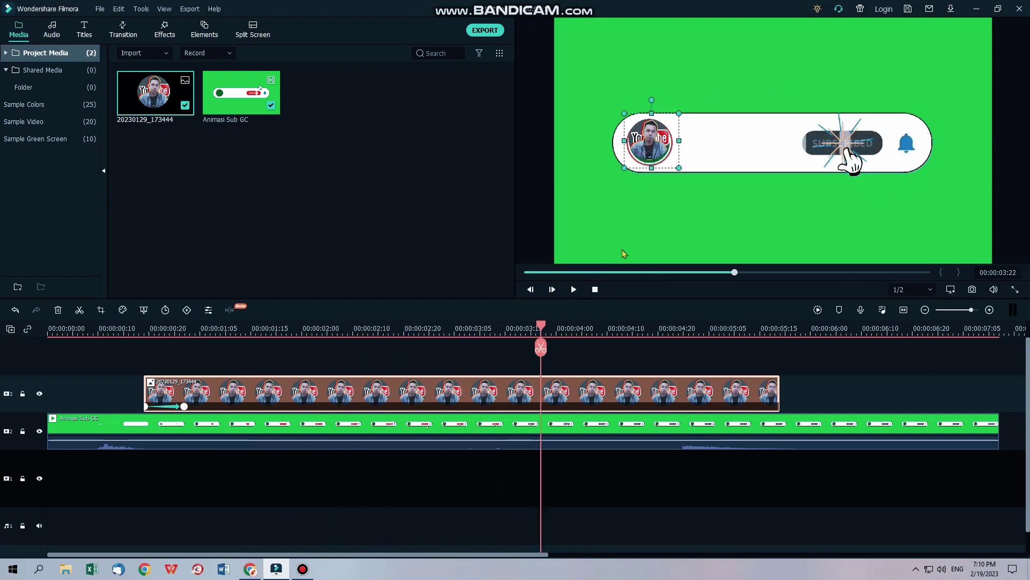
key("Down")
key("Down")
key("Down")
key("Down")
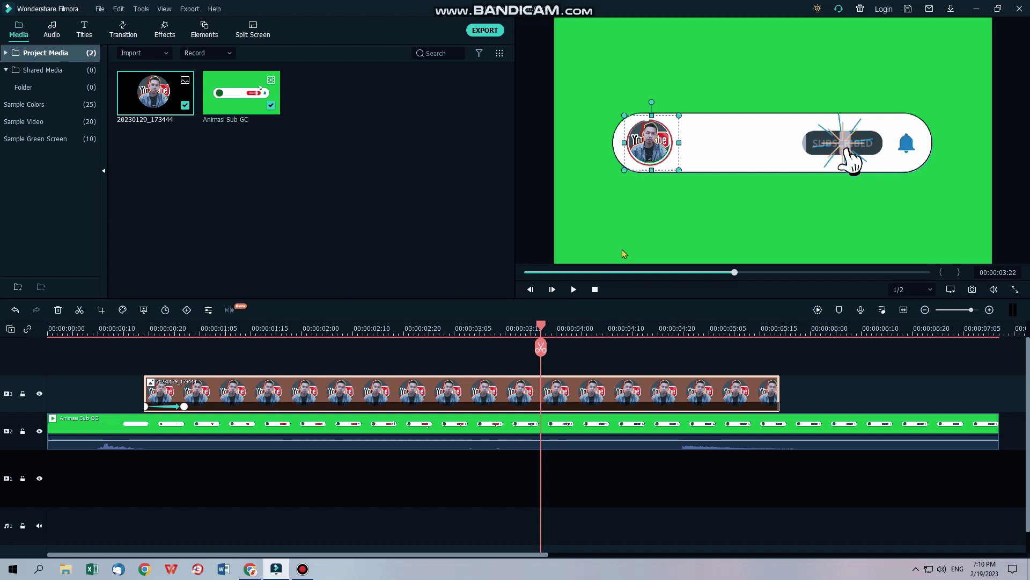
key("Down")
key("Down")
key("Right")
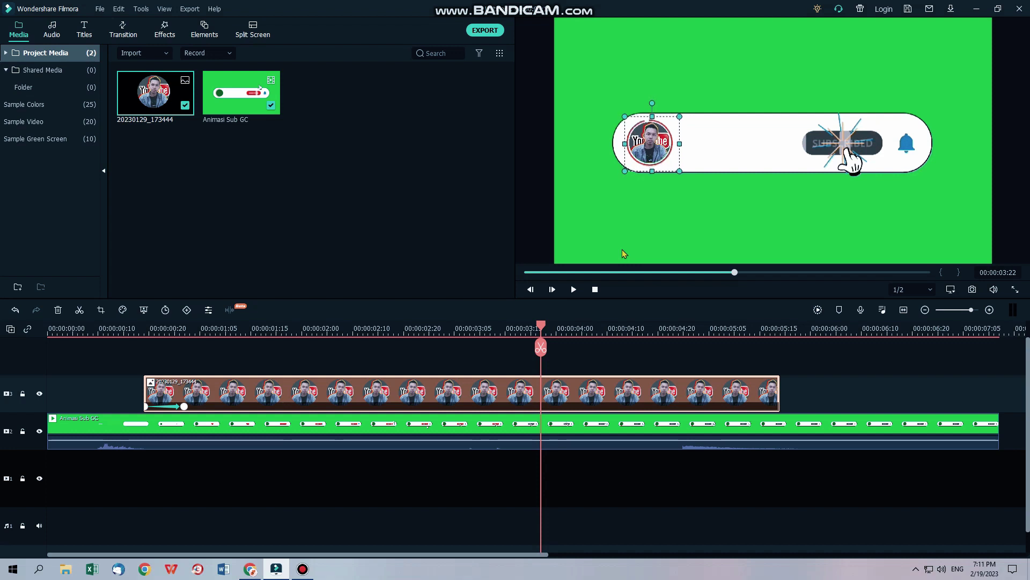
left_click_drag(781, 396, 982, 404)
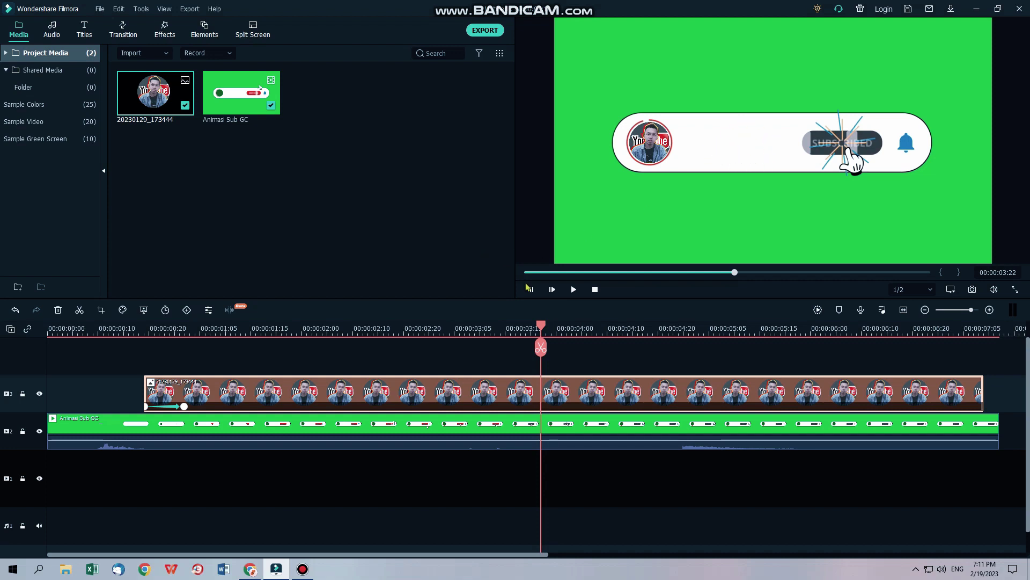
left_click_drag(486, 329, 214, 351)
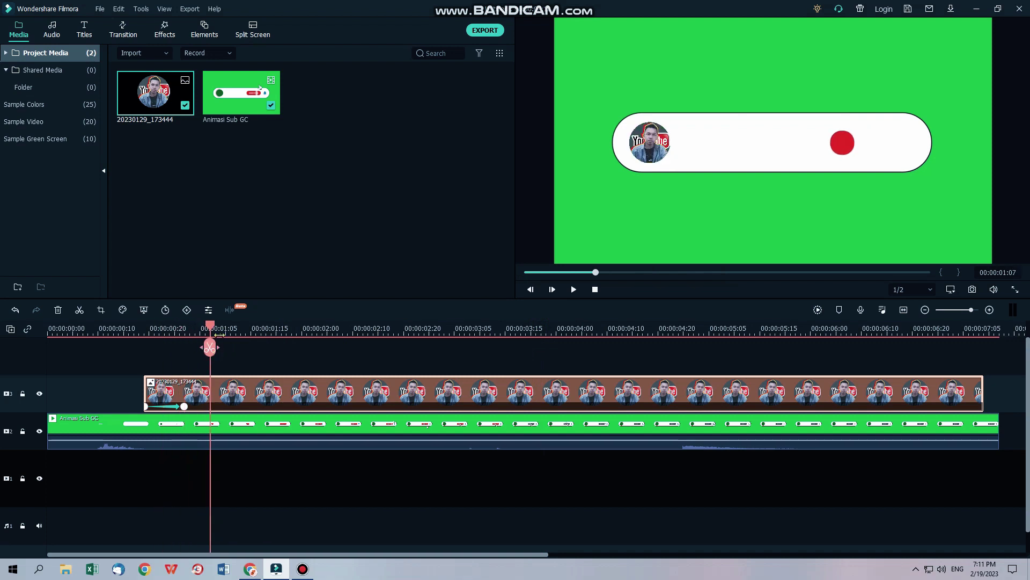
- Add the Title 28 template to track 4 at the playhead
left_click(124, 27)
left_click(84, 29)
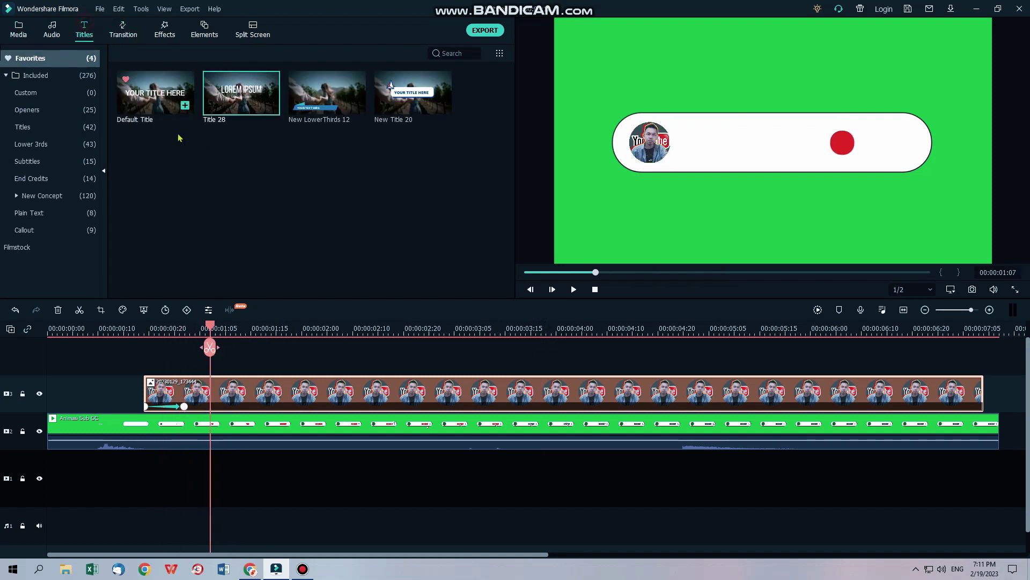
left_click_drag(257, 241, 288, 373)
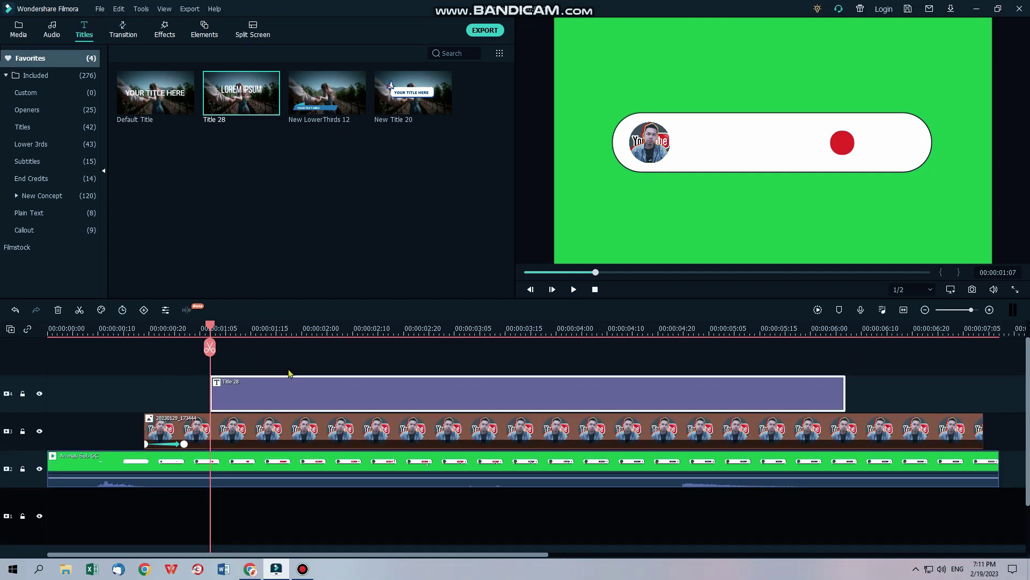
- Change the title text to LYONS PROJECT in black, size 35, text spacing 2
double_click(288, 402)
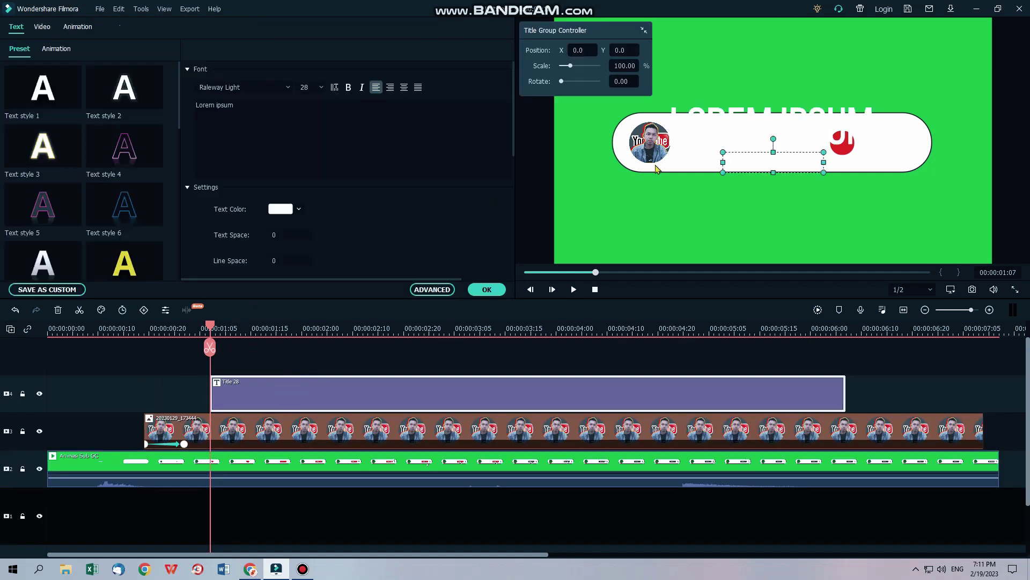
left_click(348, 115)
key("BackSpace")
key("BackSpace")
key("BackSpace")
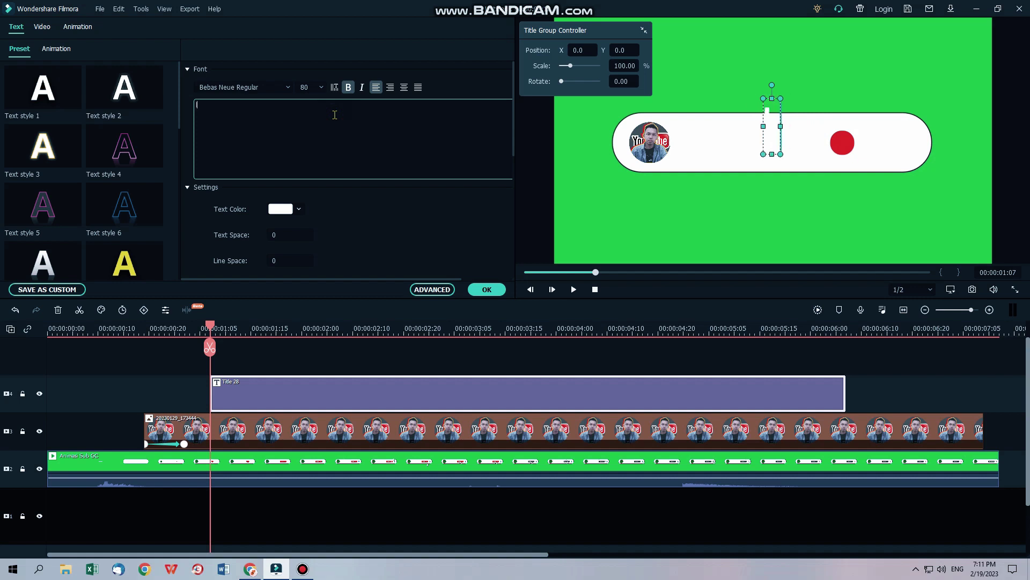
type("LYONS PR")
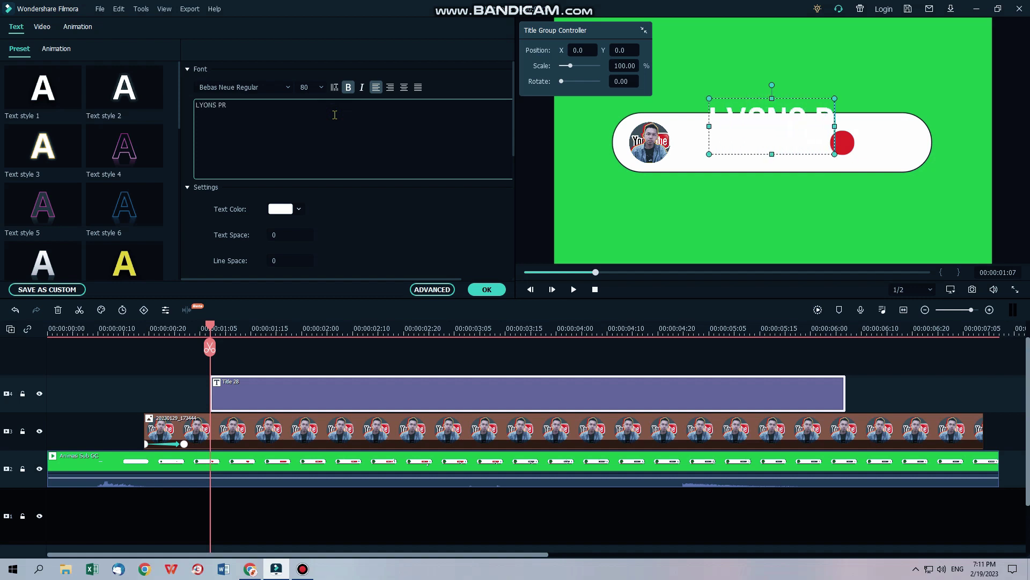
type("OJECT")
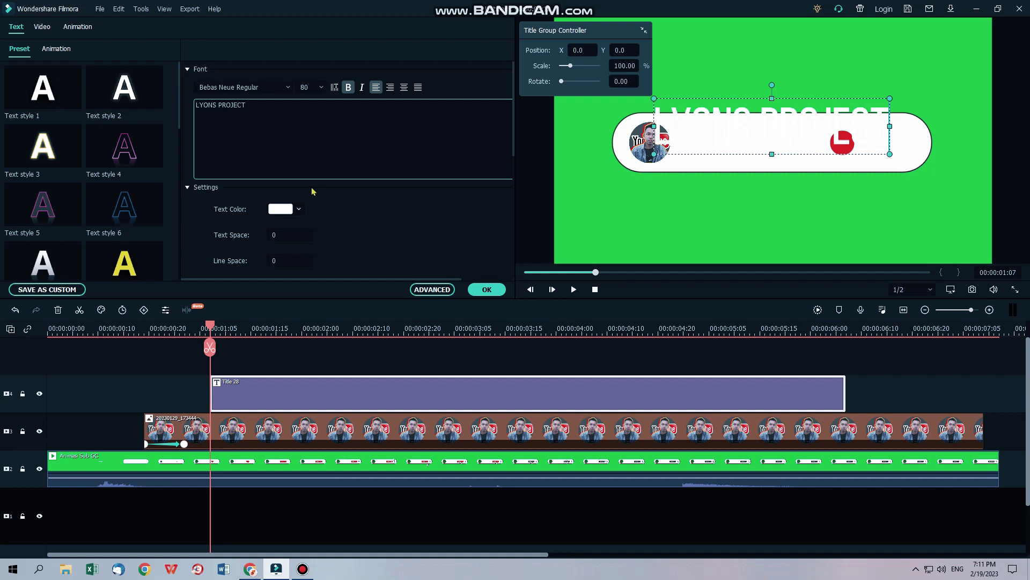
left_click(298, 210)
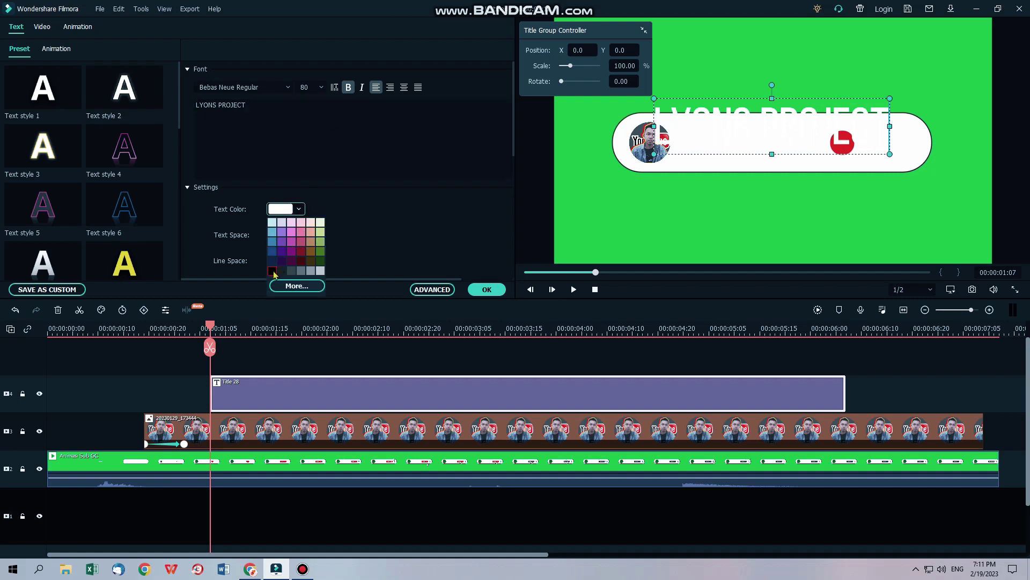
left_click(273, 271)
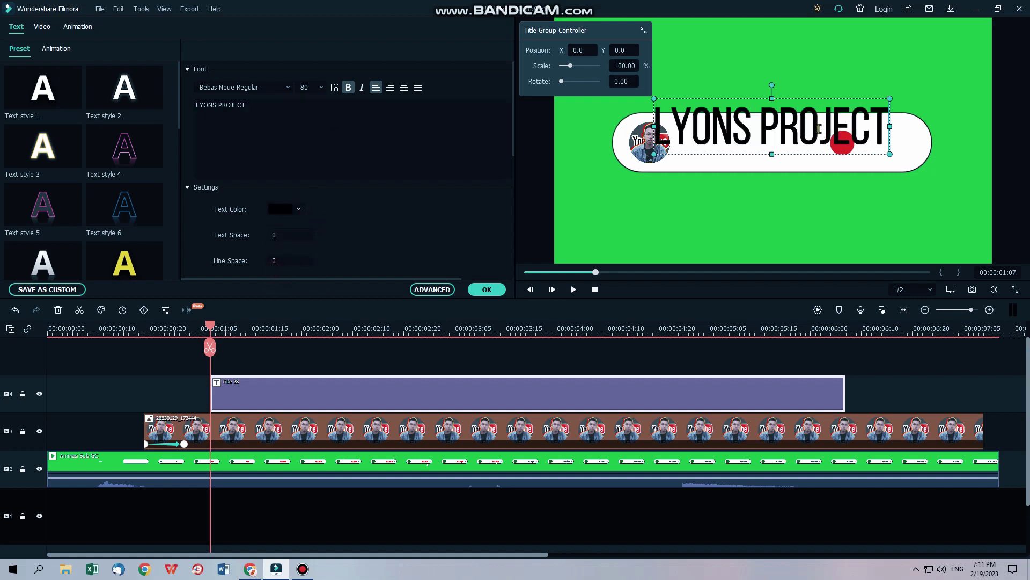
mouse_move(890, 129)
left_mouse_down()
mouse_move(783, 127)
mouse_move(770, 152)
left_mouse_up()
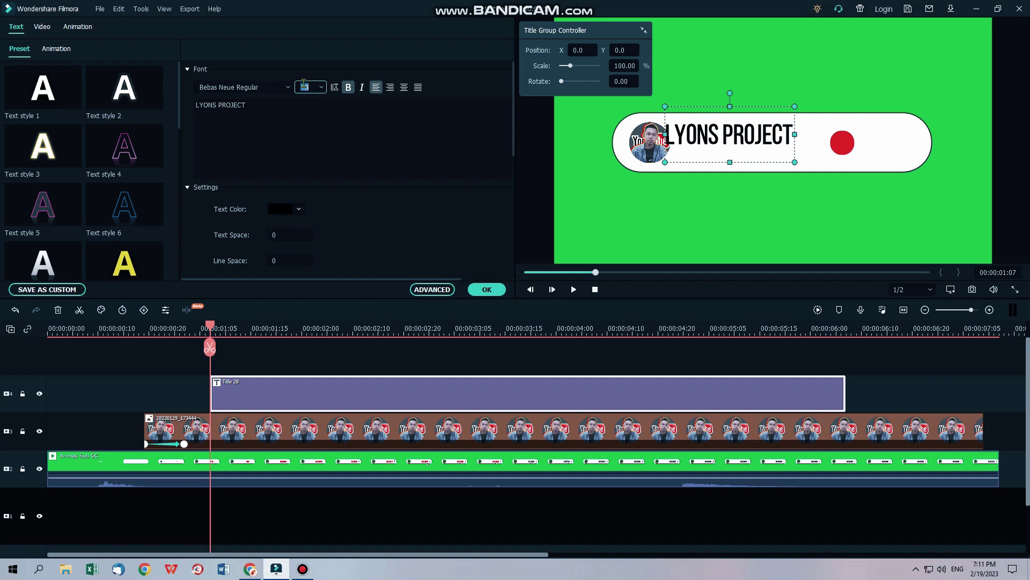
type("35")
left_click_drag(754, 125, 769, 130)
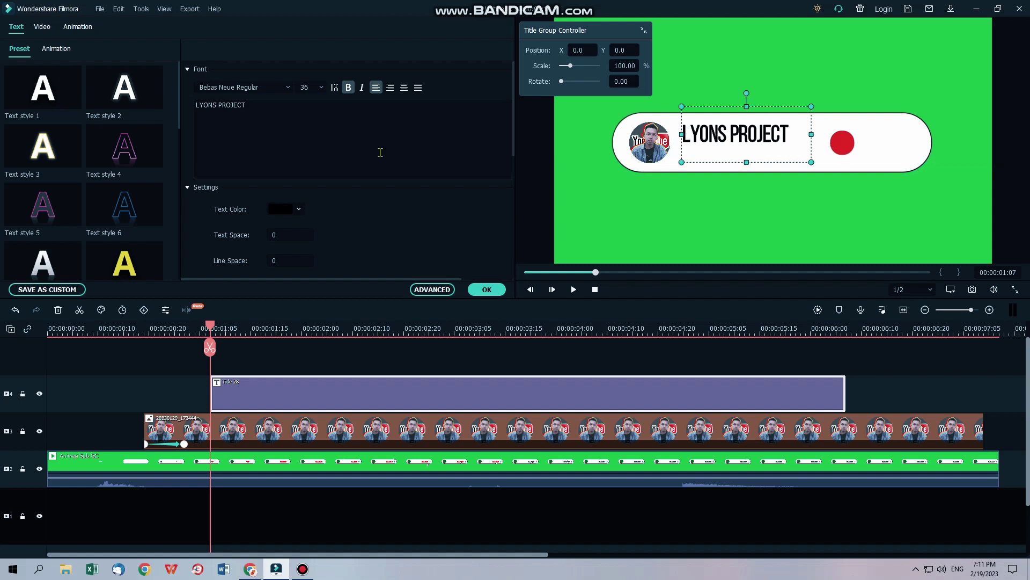
type("2")
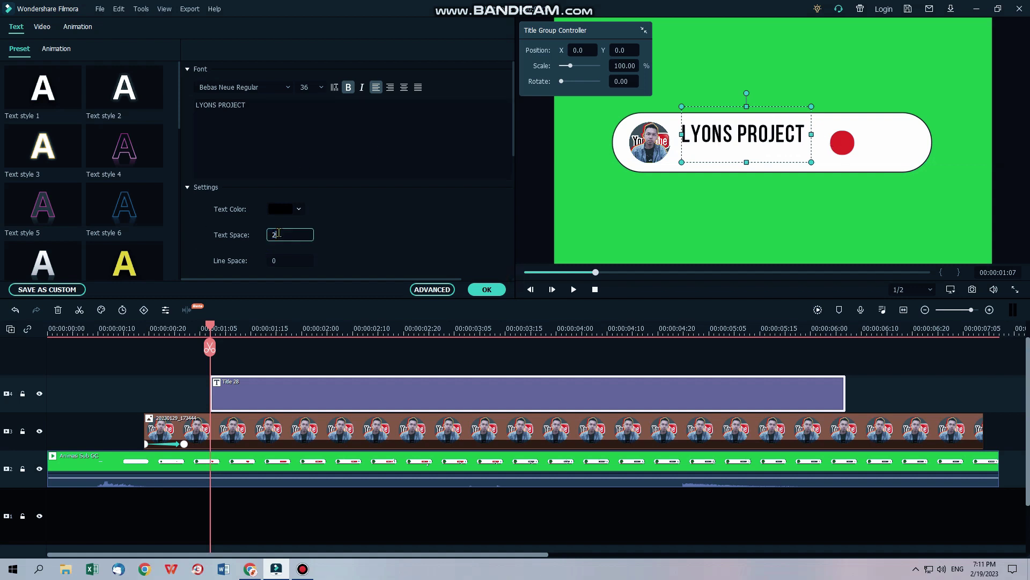
left_click(487, 289)
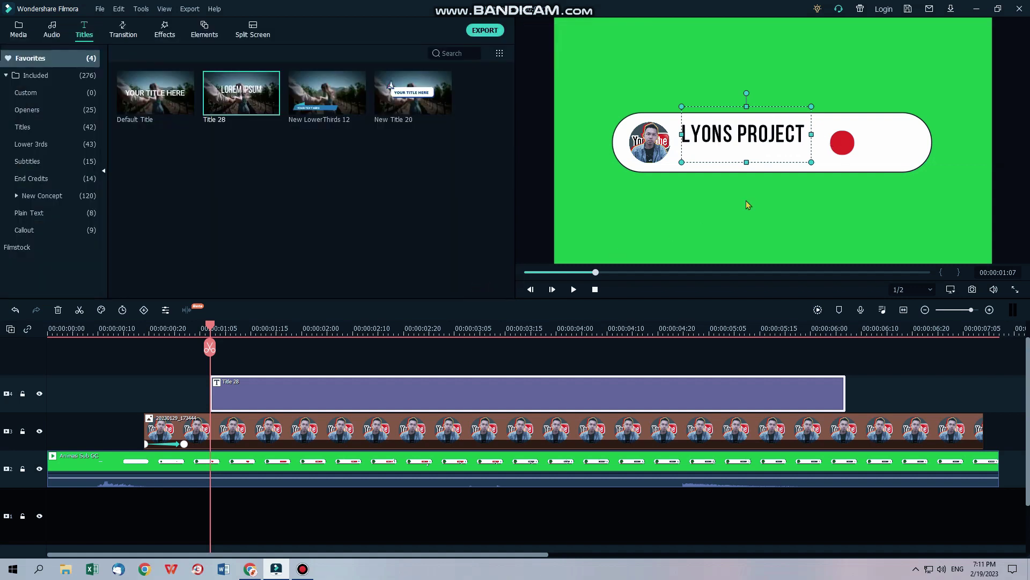
- Change the title's second line to 'Content Creator' in black
left_click(746, 201)
double_click(784, 167)
left_click(284, 129)
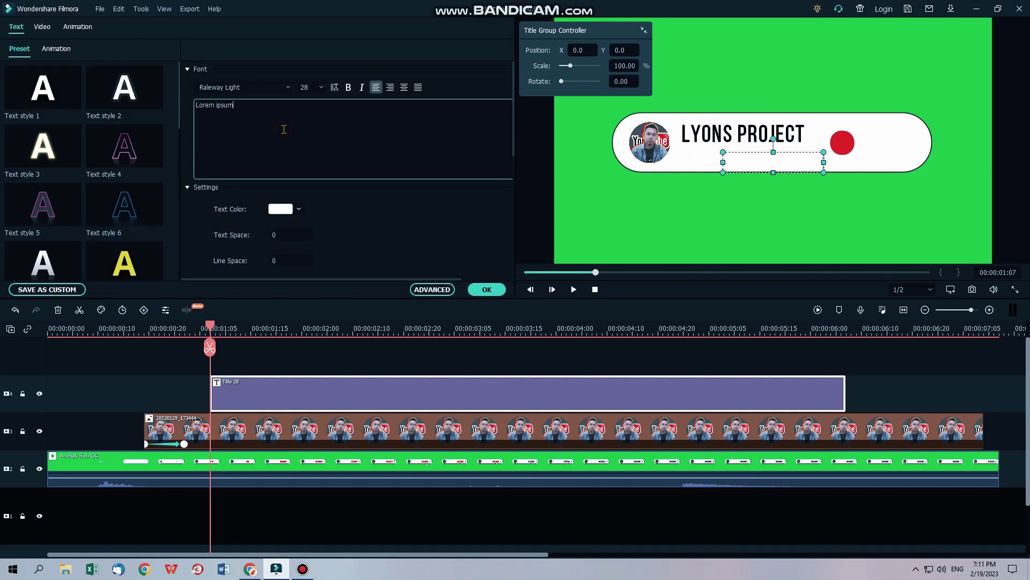
key("BackSpace")
key("BackSpace")
key("BackSpace")
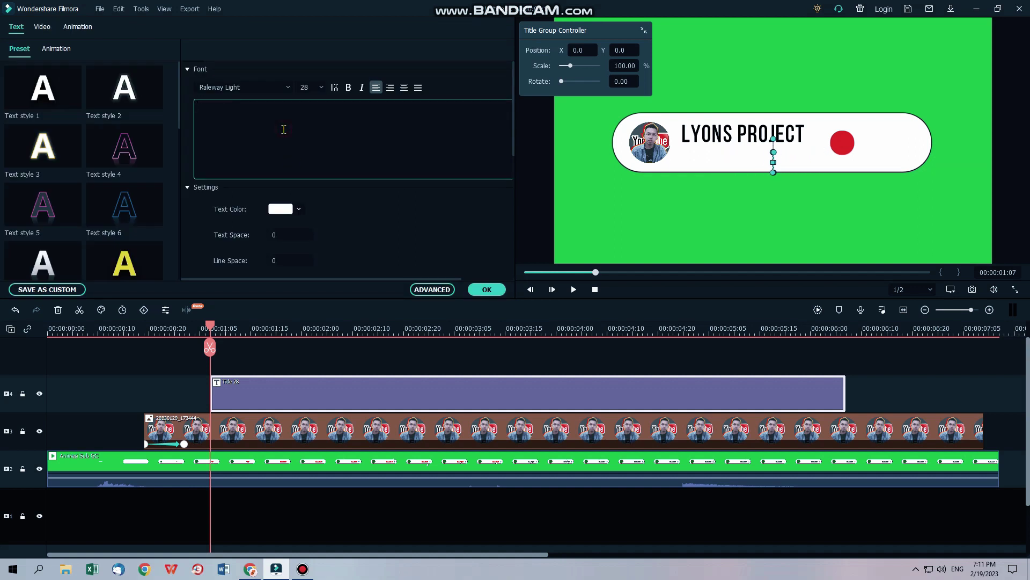
type("CO")
key("BackSpace")
type("ontent")
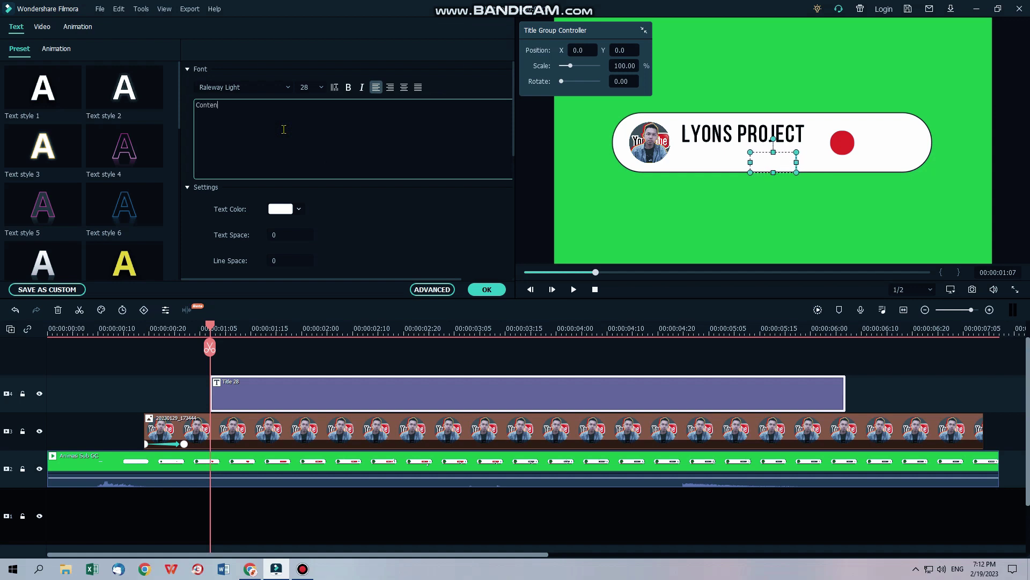
type(" Crea")
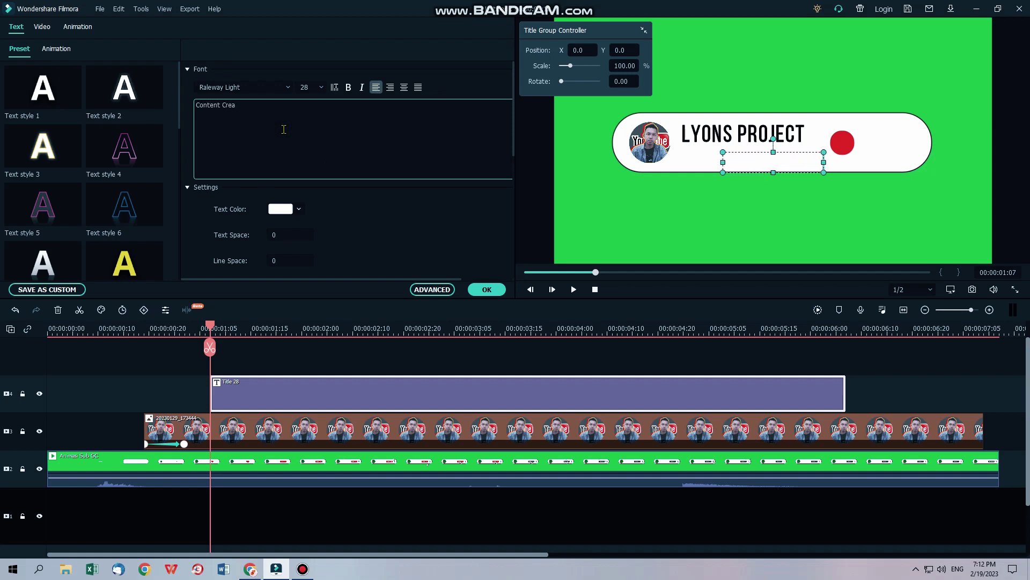
type("tor")
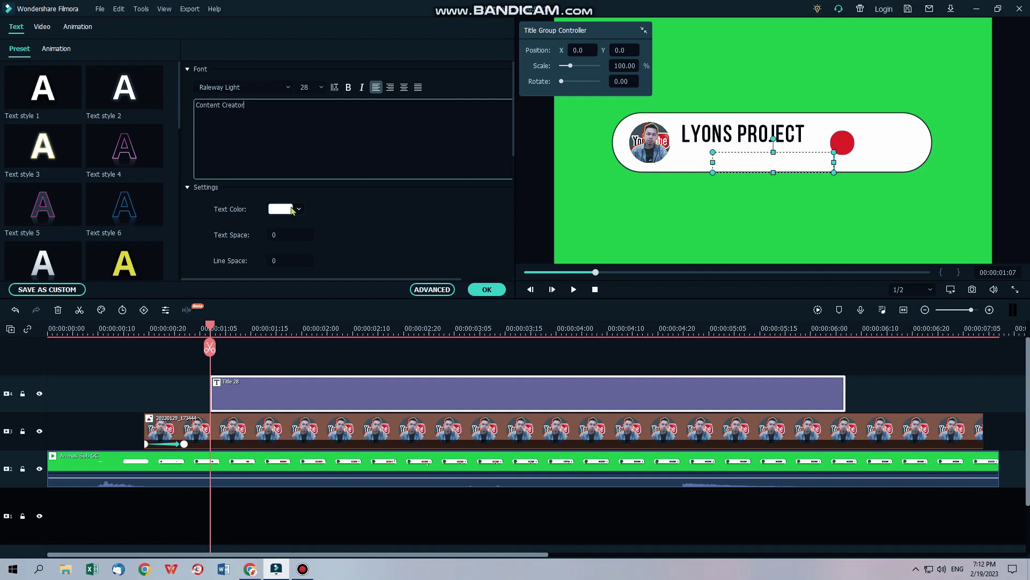
left_click(293, 210)
left_click(273, 270)
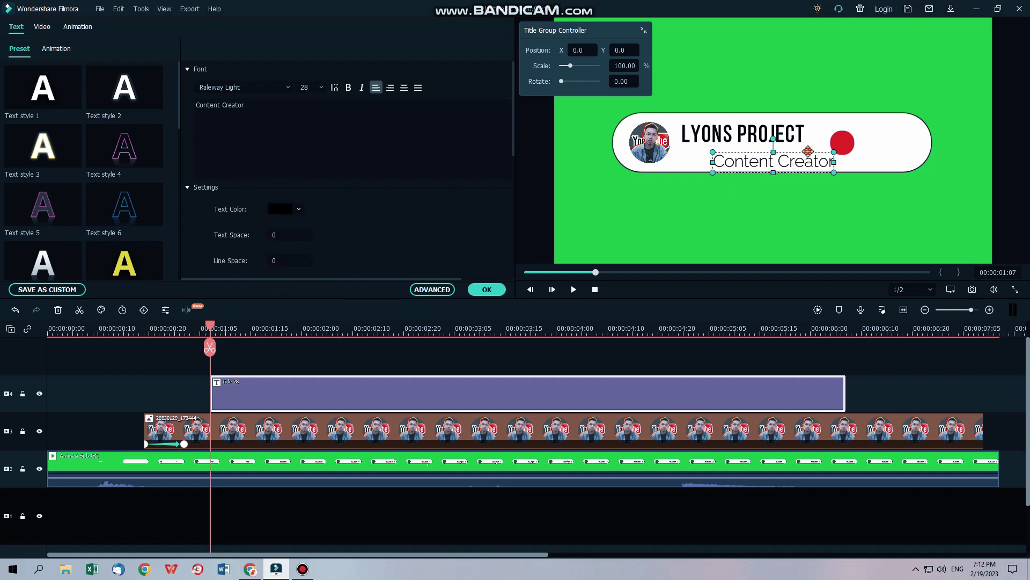
- Move Content Creator beneath LYONS PROJECT, set it to Mistral with letter spacing 3
left_click_drag(808, 154, 782, 143)
left_click(235, 87)
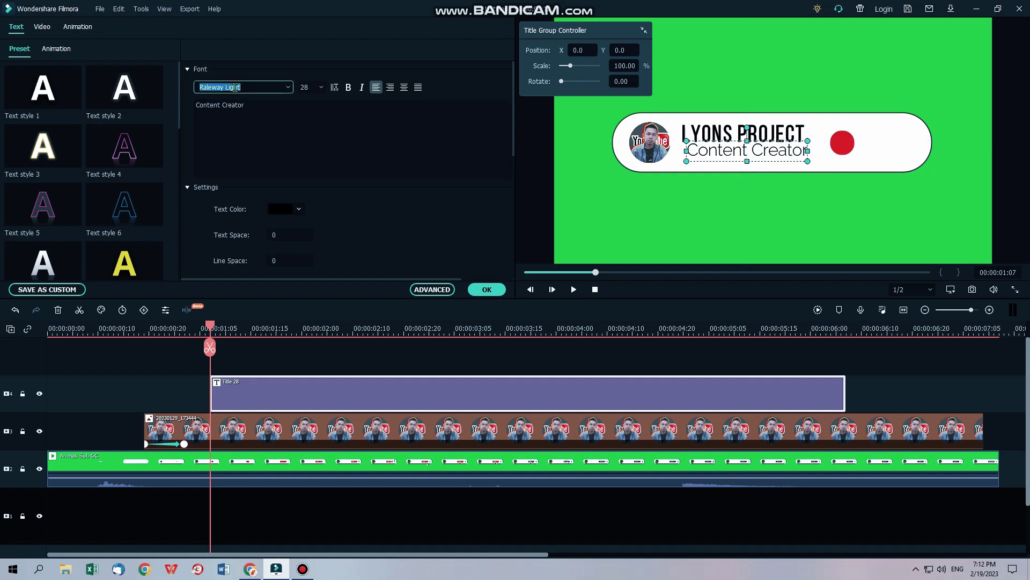
type("mistral")
left_click(319, 132)
left_click(288, 87)
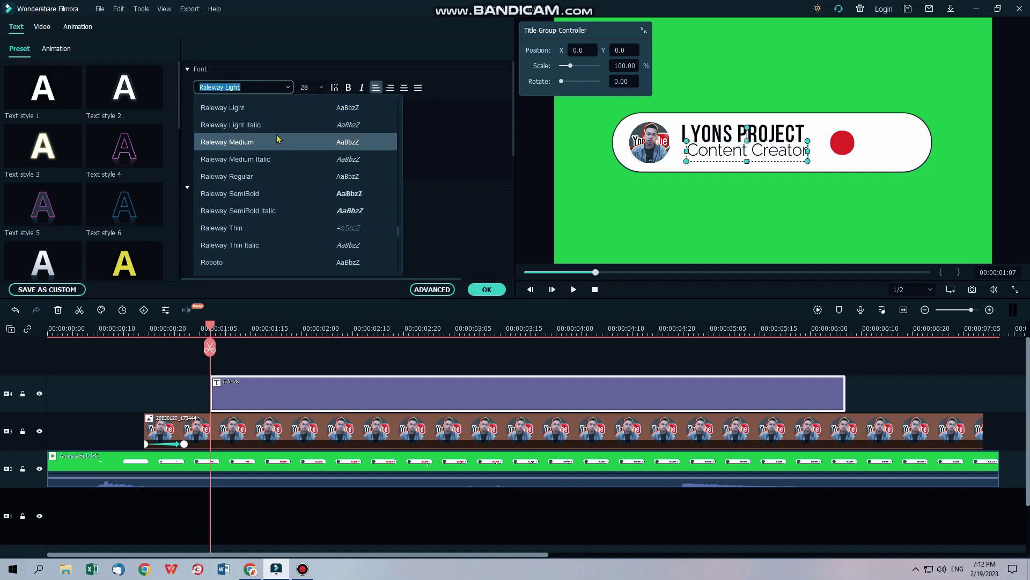
scroll(268, 185, "up", 10)
left_click(258, 262)
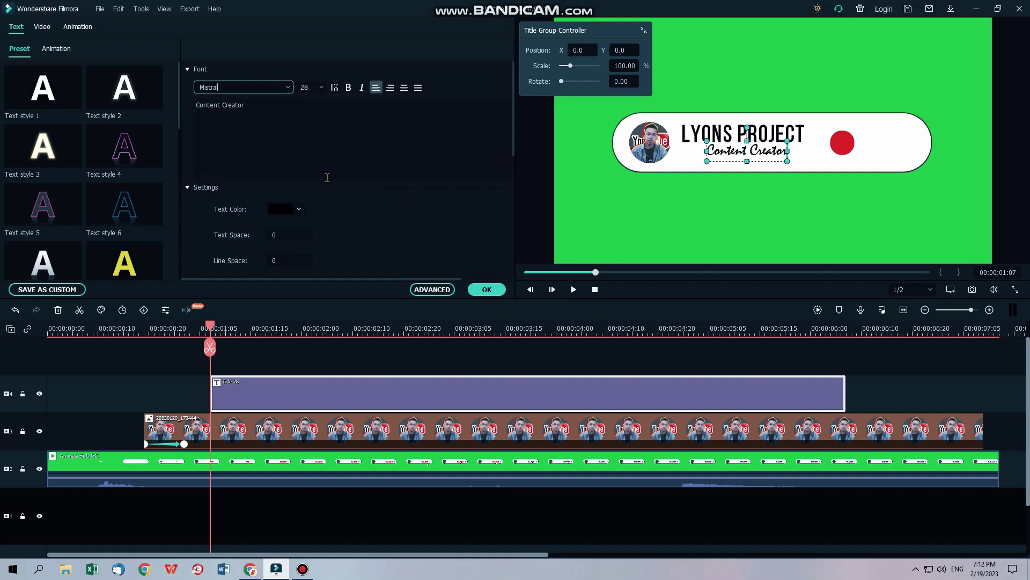
left_click(277, 235)
type("3")
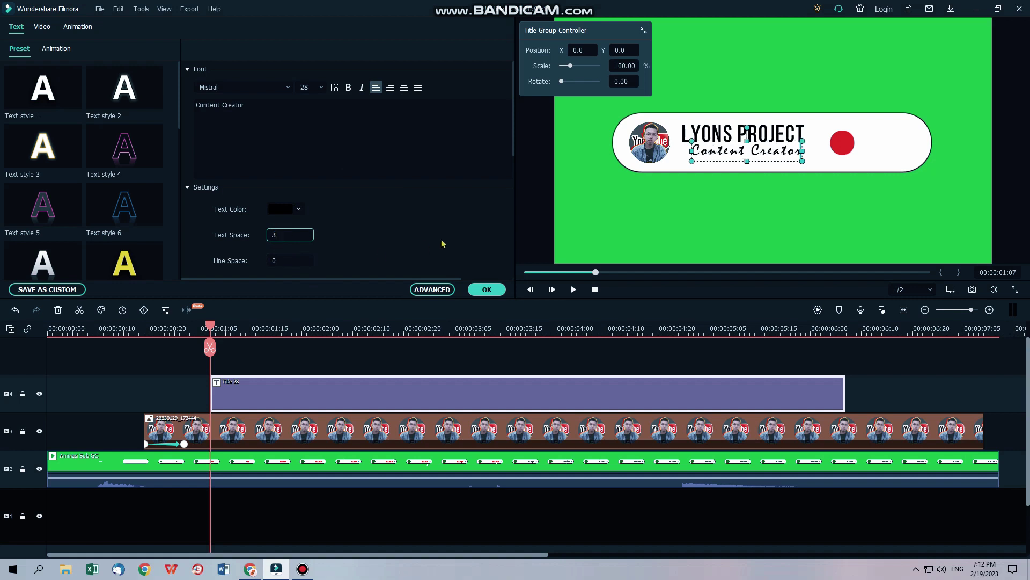
left_click(547, 179)
- Switch the Content Creator font to MinionPro-SemiboldIt, nudge it left, and finish editing
left_click(225, 87)
key("Down")
key("Up")
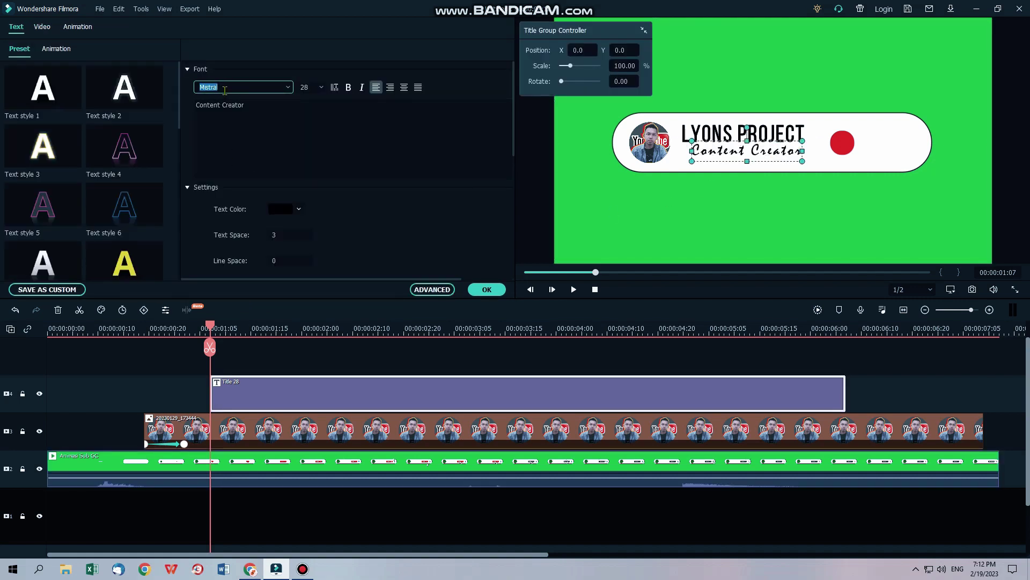
key("Up")
key("Up")
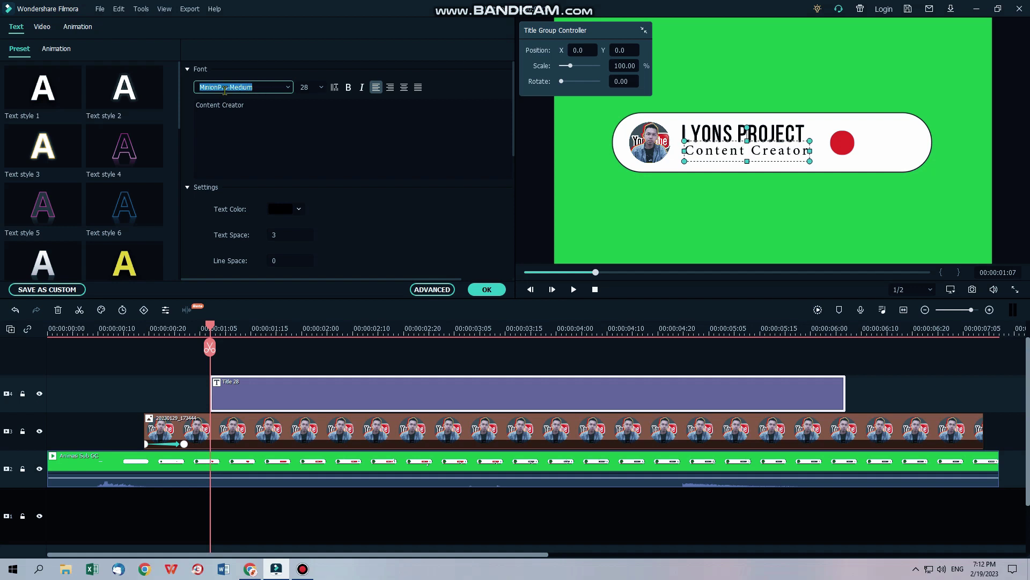
key("Up")
key("Down")
key("Down")
key("Down")
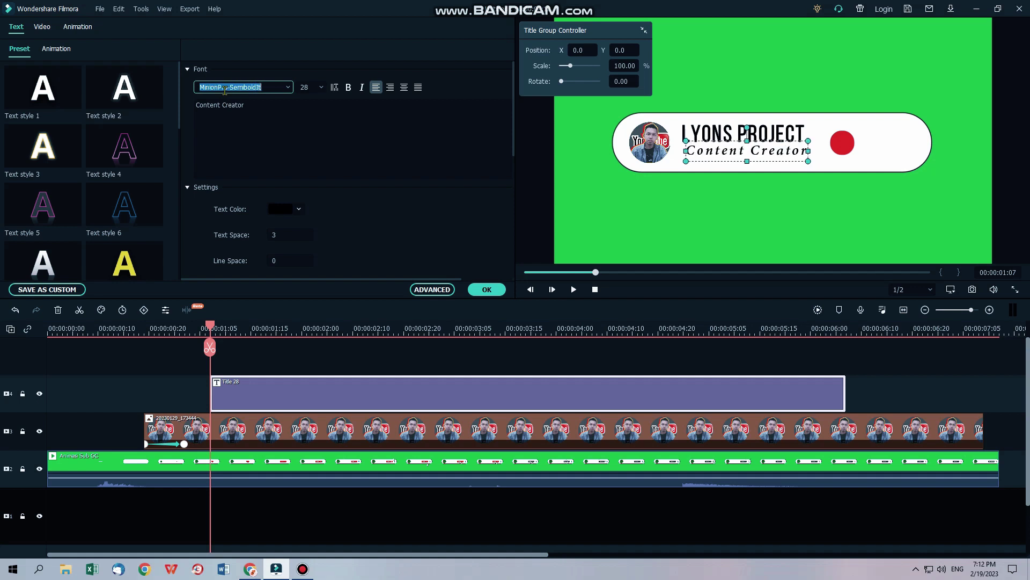
key("Down")
key("Up")
left_click_drag(793, 154, 789, 154)
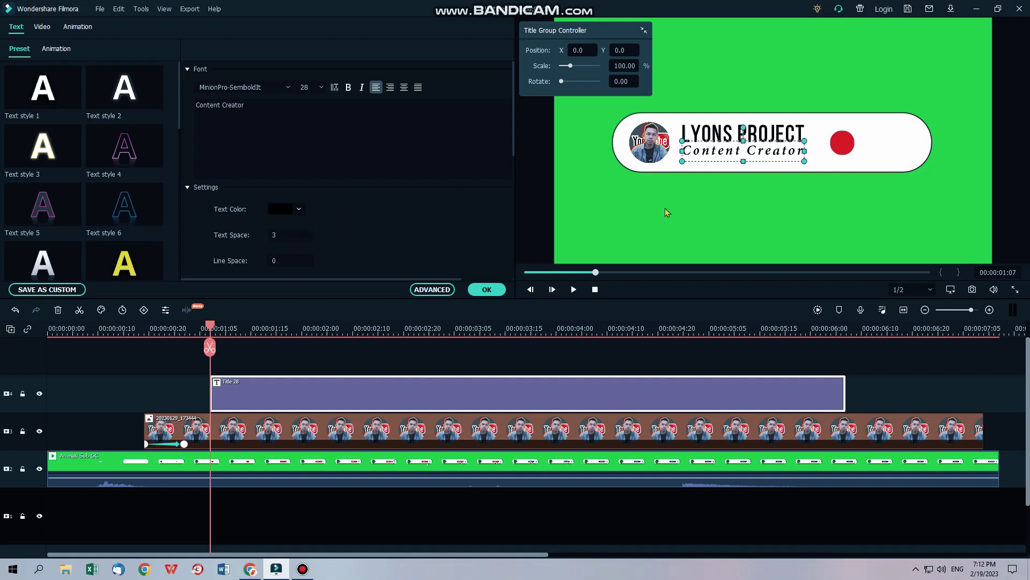
left_click(833, 124)
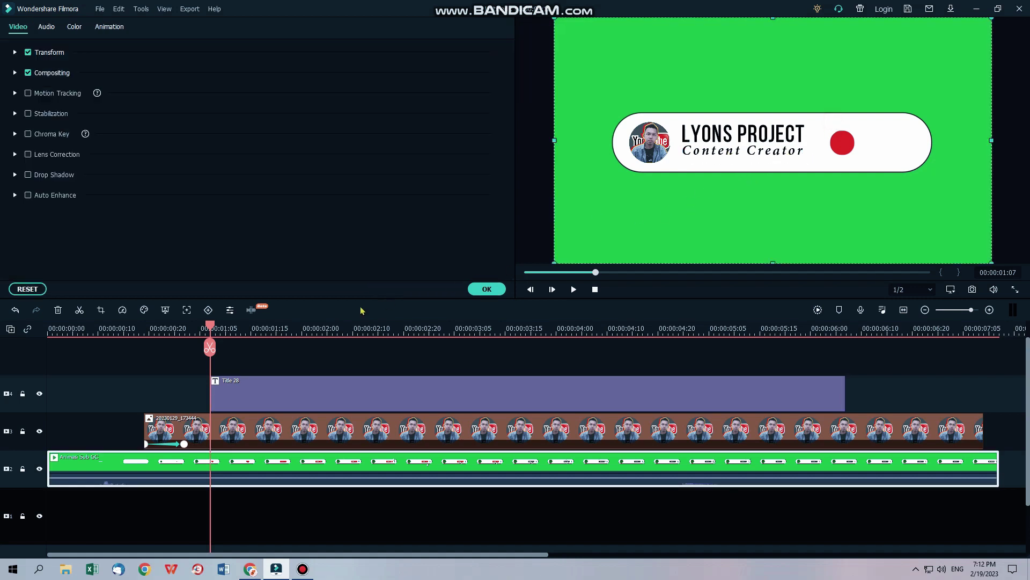
- Extend the Title 28 clip so it ends with the photo clip
left_click(487, 289)
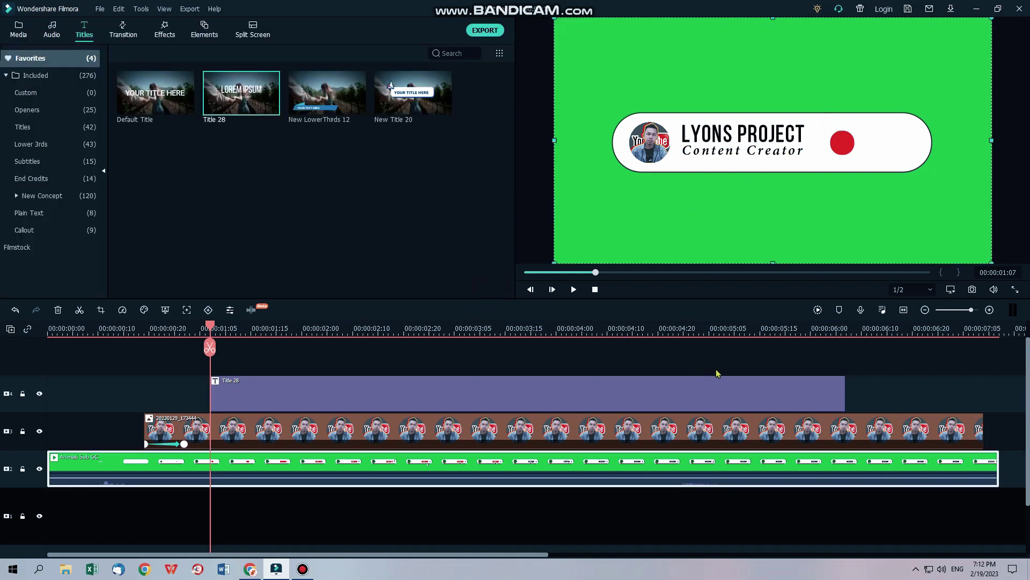
left_click(831, 403)
left_click_drag(844, 400, 983, 398)
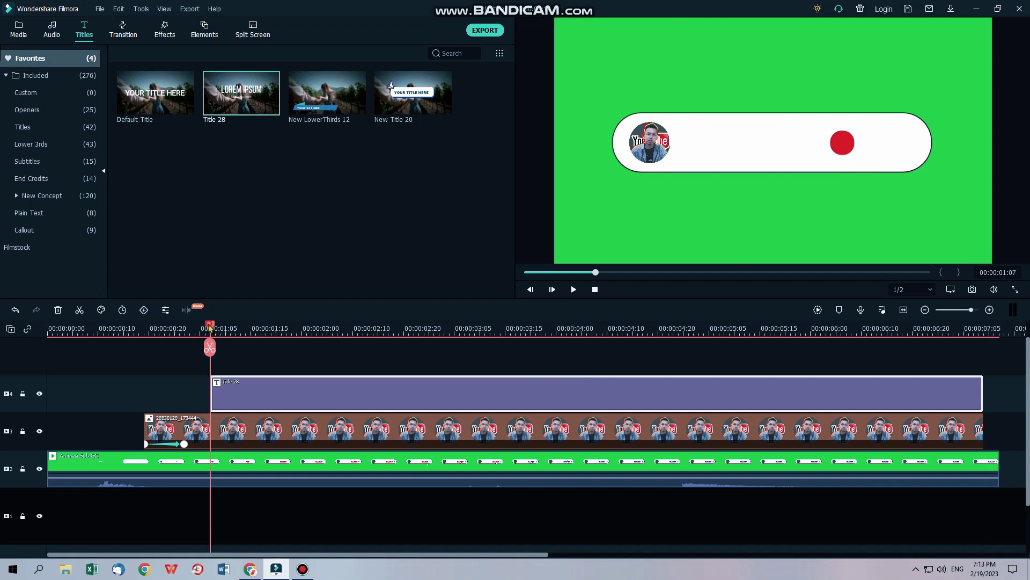
- Preview from the start, pausing on the completed SUBSCRIBED banner
left_click_drag(210, 328, 48, 328)
left_click(574, 289)
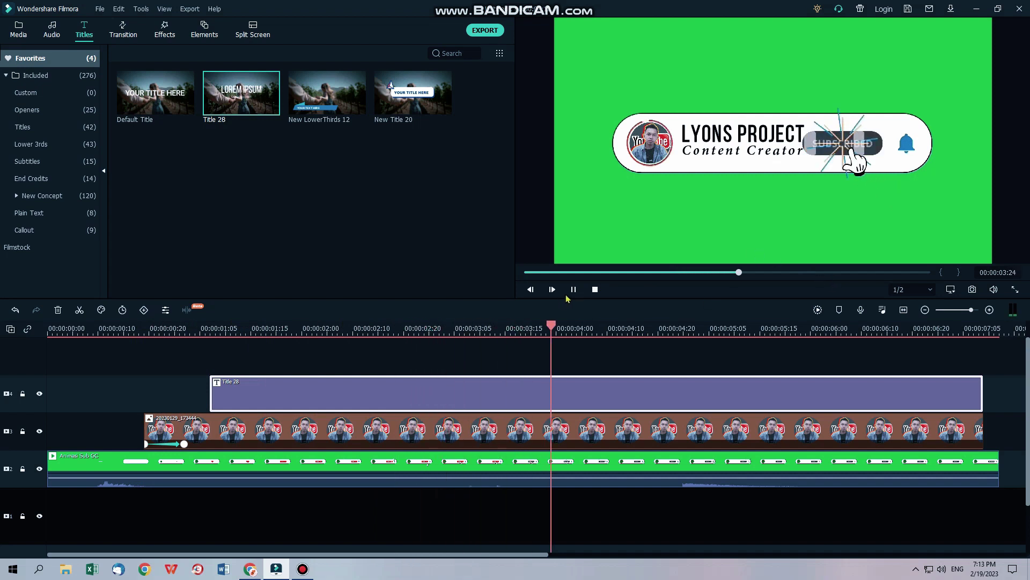
left_click(573, 289)
left_click(730, 129)
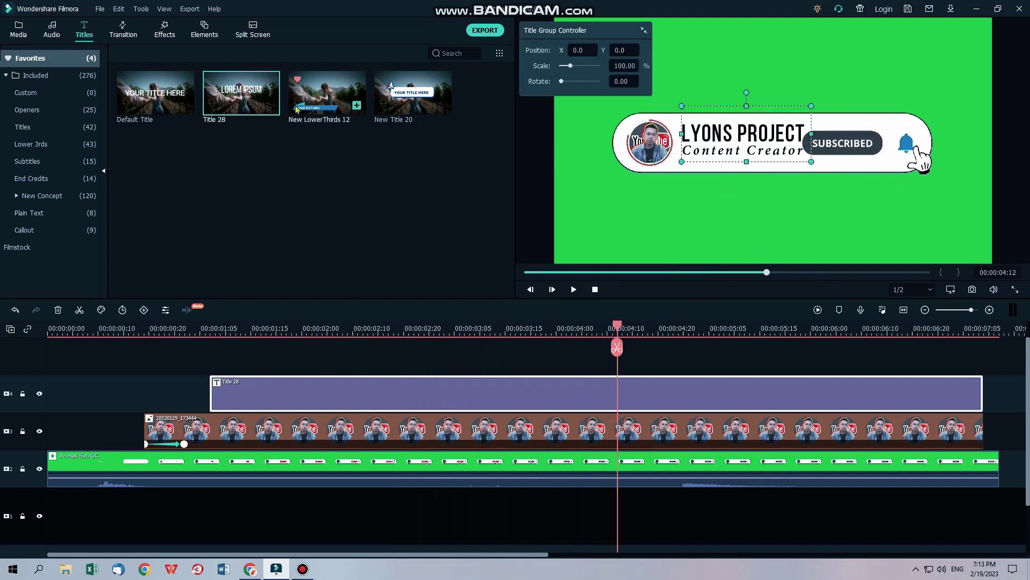
- Set the LYONS PROJECT font size to 20
double_click(720, 133)
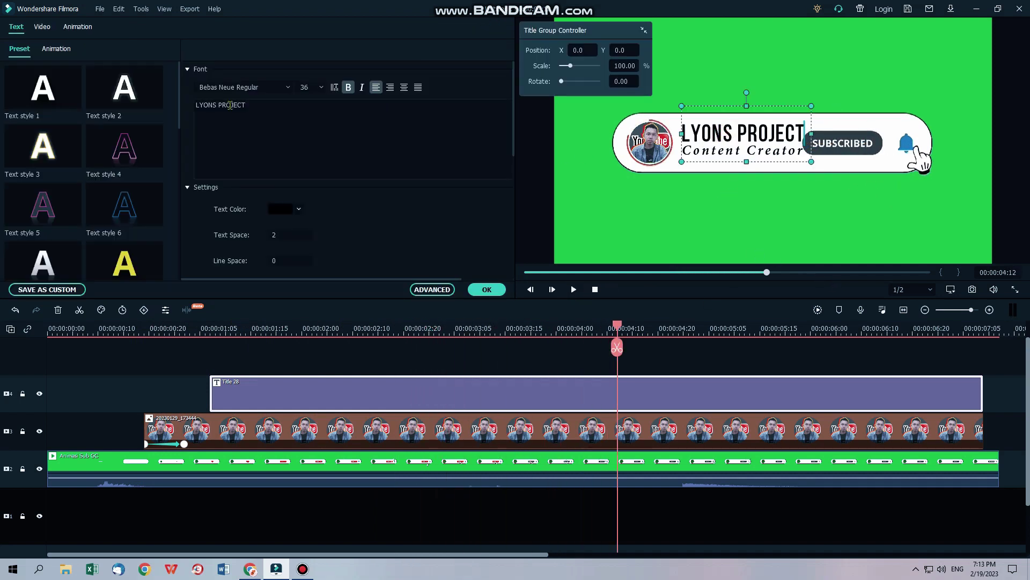
double_click(305, 87)
type("20")
scroll(304, 87, "up", 5)
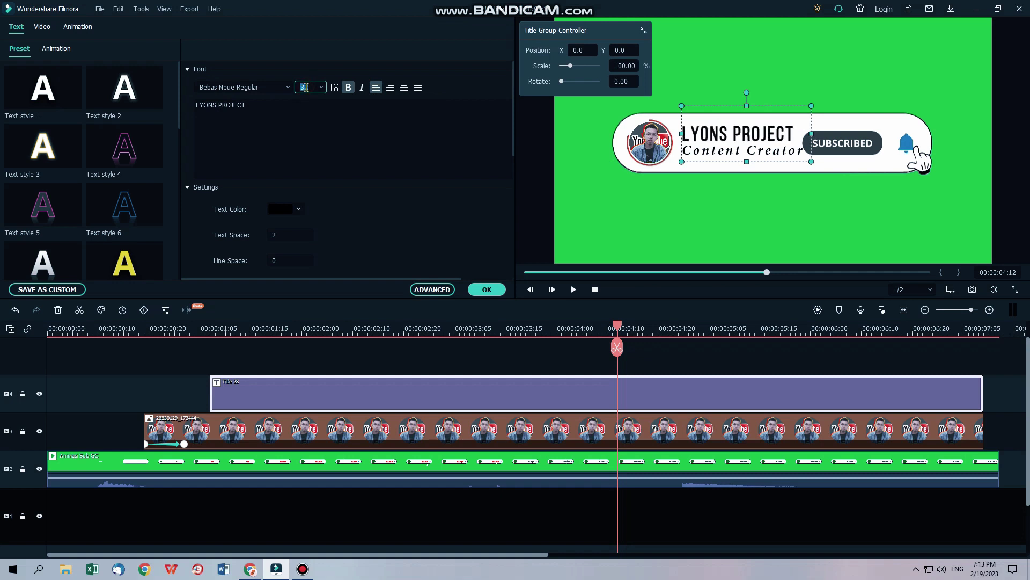
scroll(304, 87, "up", 5)
scroll(316, 89, "down", 4)
- Nudge Content Creator left and set its font size to 24, then close the editor
left_click(727, 156)
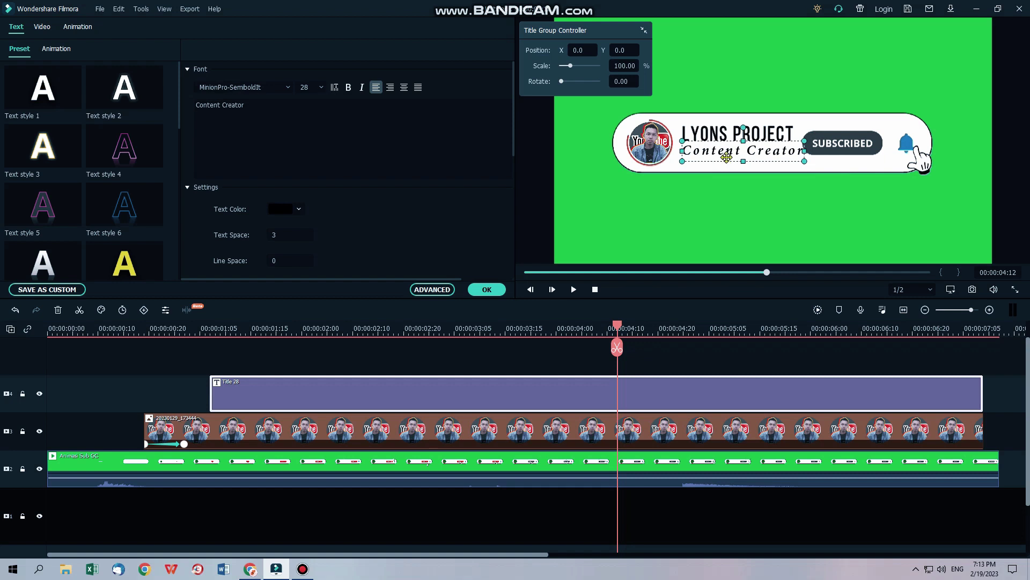
left_click_drag(727, 157, 723, 157)
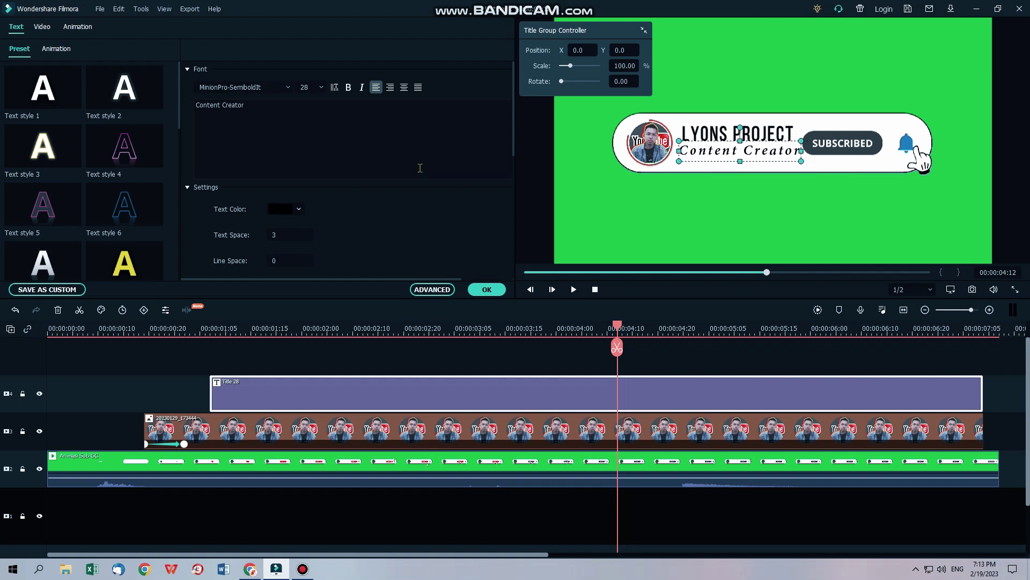
double_click(298, 91)
type("24")
key("Return")
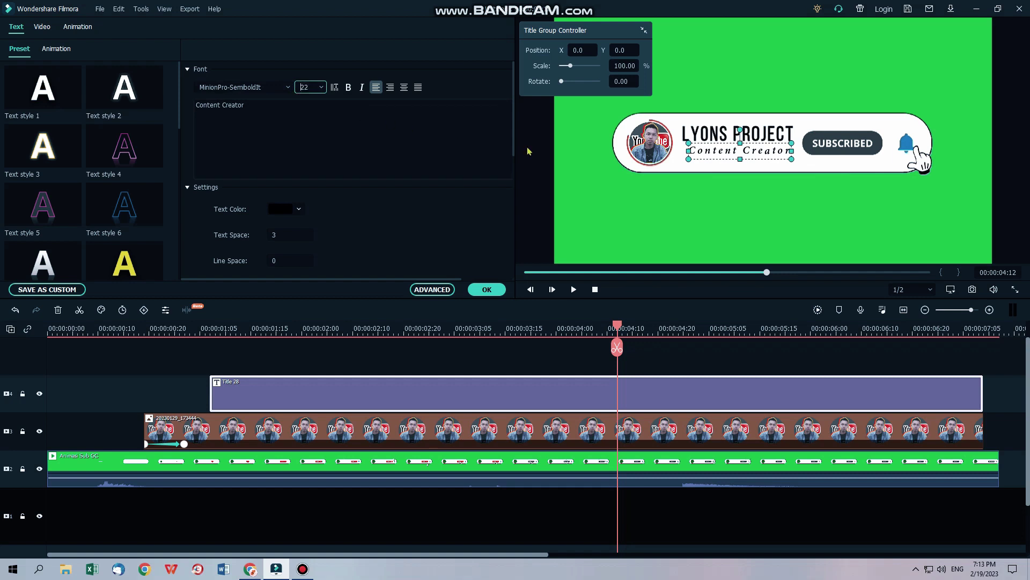
left_click(767, 168)
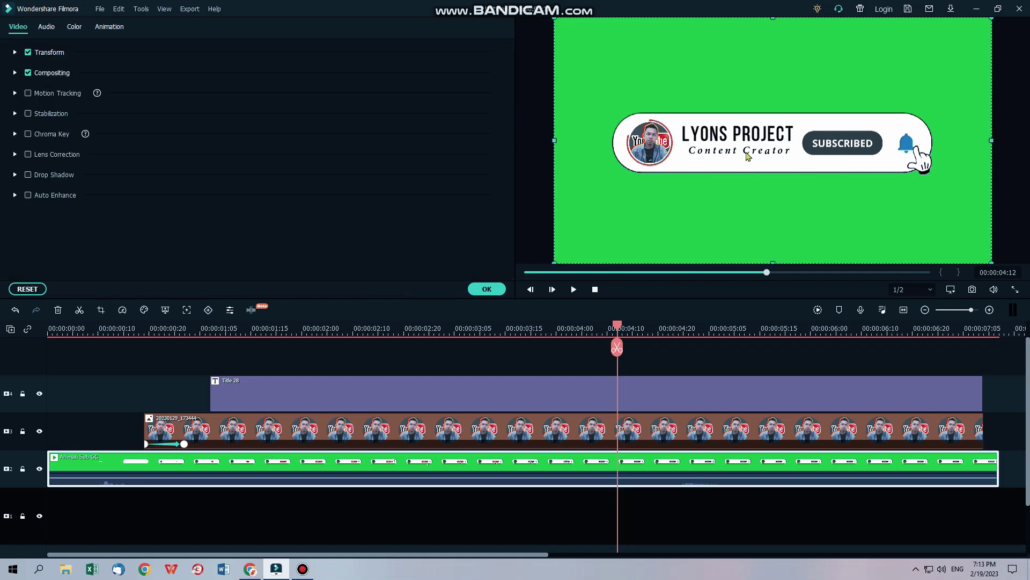
double_click(748, 156)
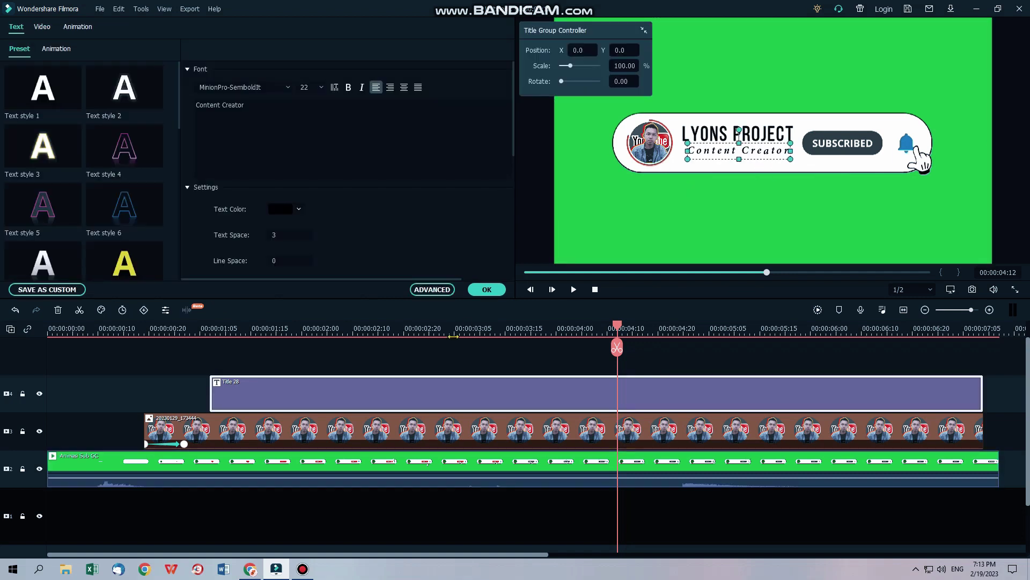
left_click(487, 289)
- Play the finished animation from the start, then open the MP4 export dialog
left_click(595, 289)
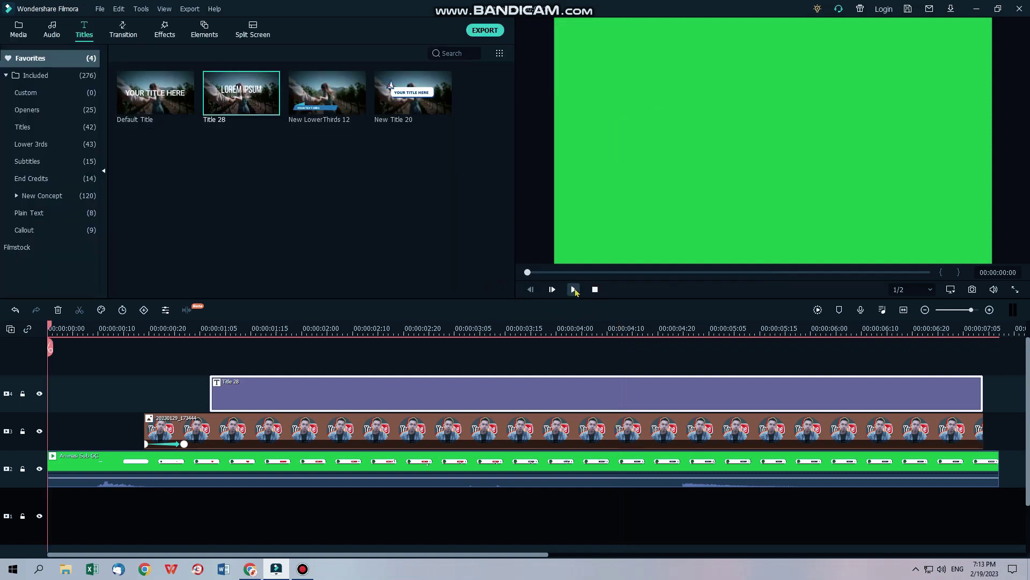
left_click(574, 290)
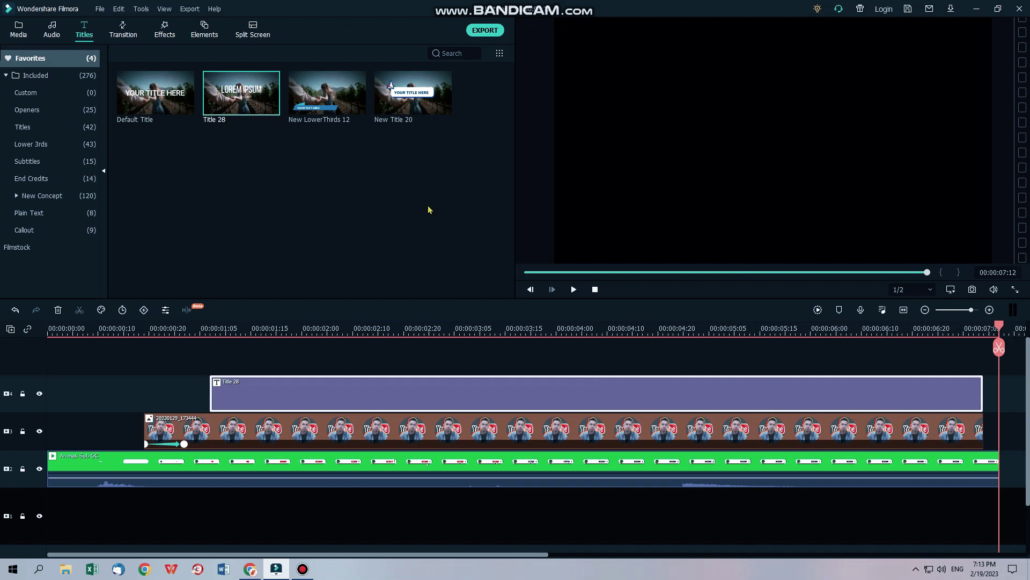
left_click(485, 30)
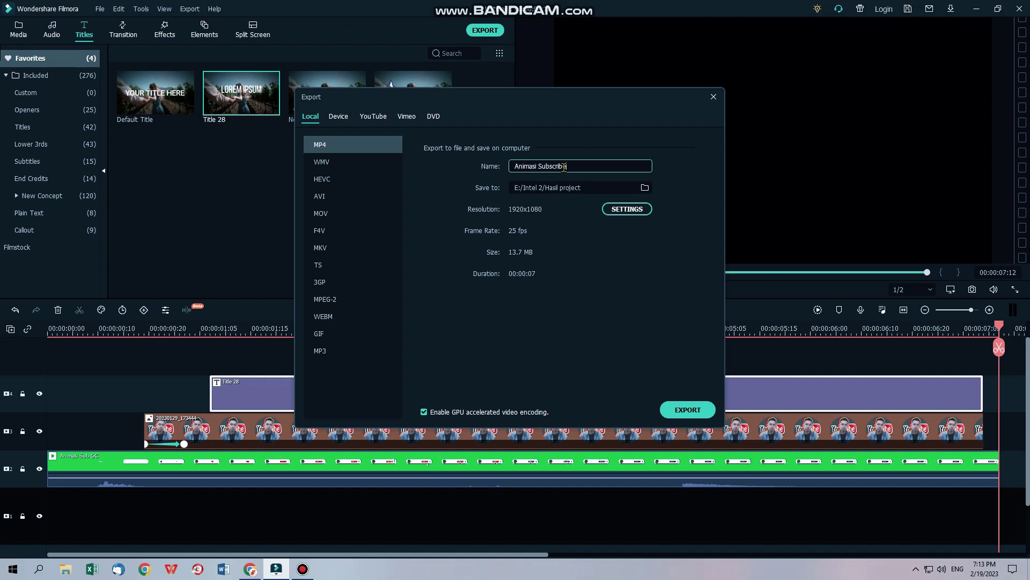
- Set export quality to 30 fps, 10000 kbps video bit rate and 320 kbps audio
left_click(621, 212)
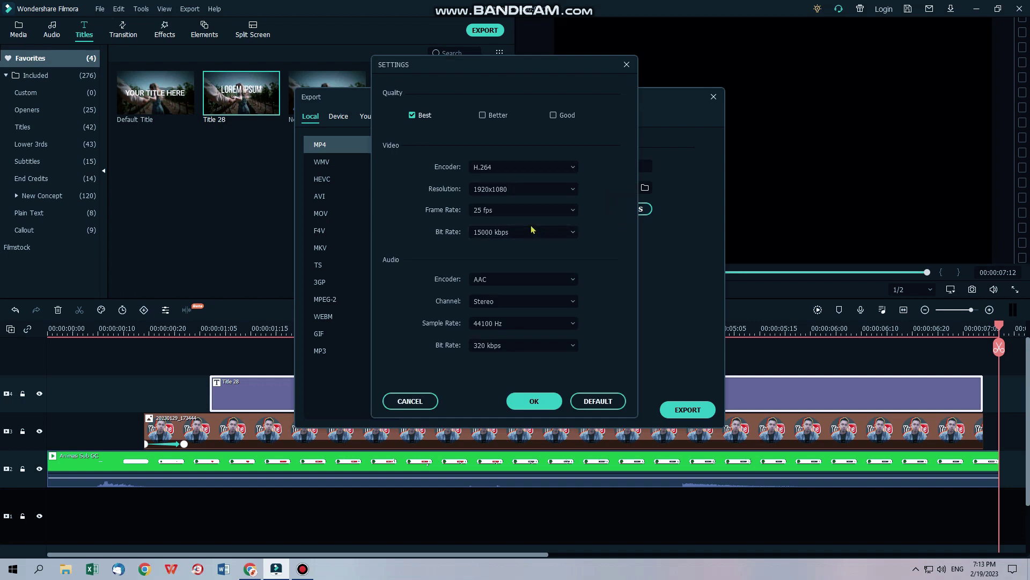
left_click(518, 210)
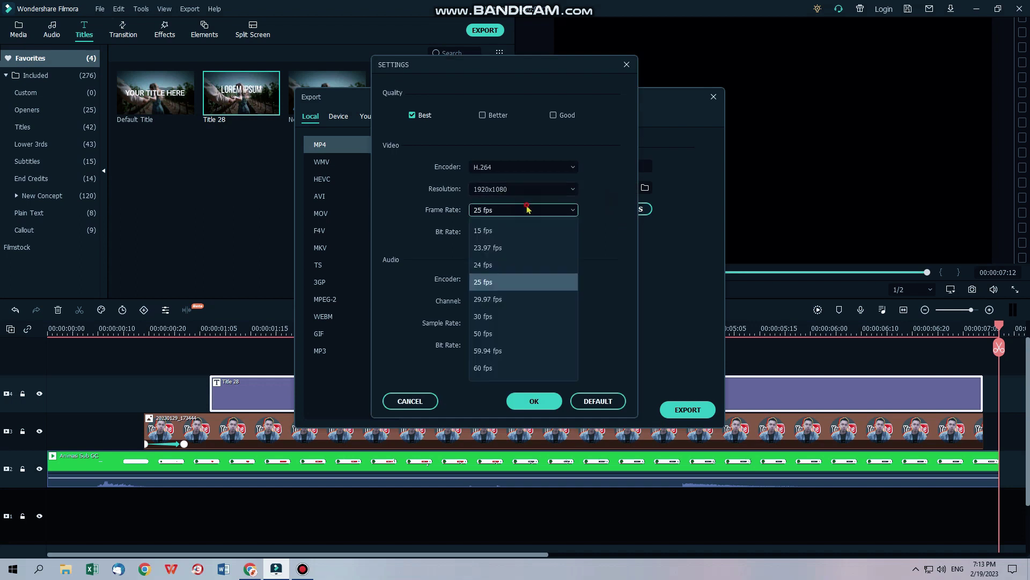
left_click(498, 317)
left_click(501, 232)
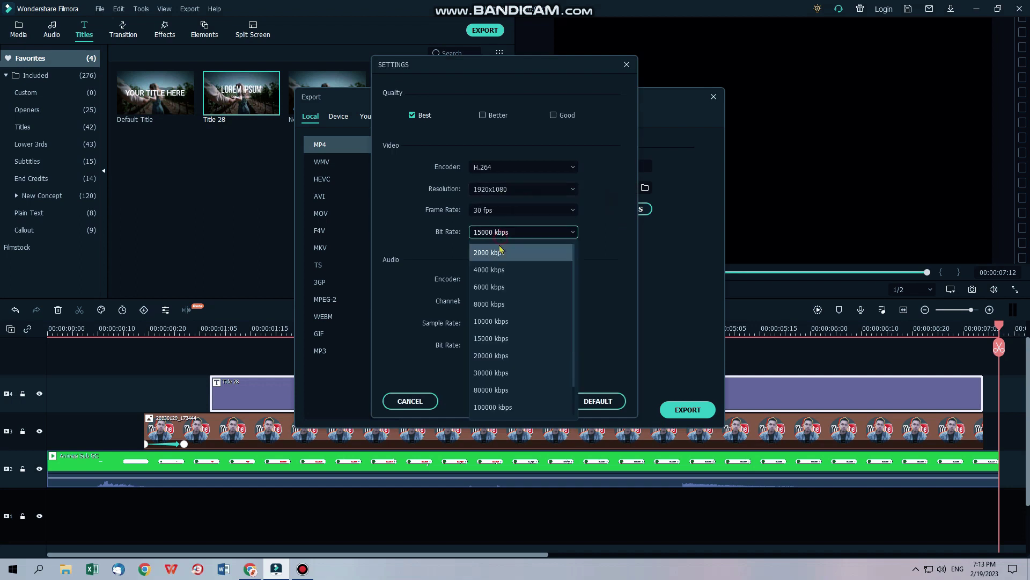
left_click(499, 322)
left_click(504, 344)
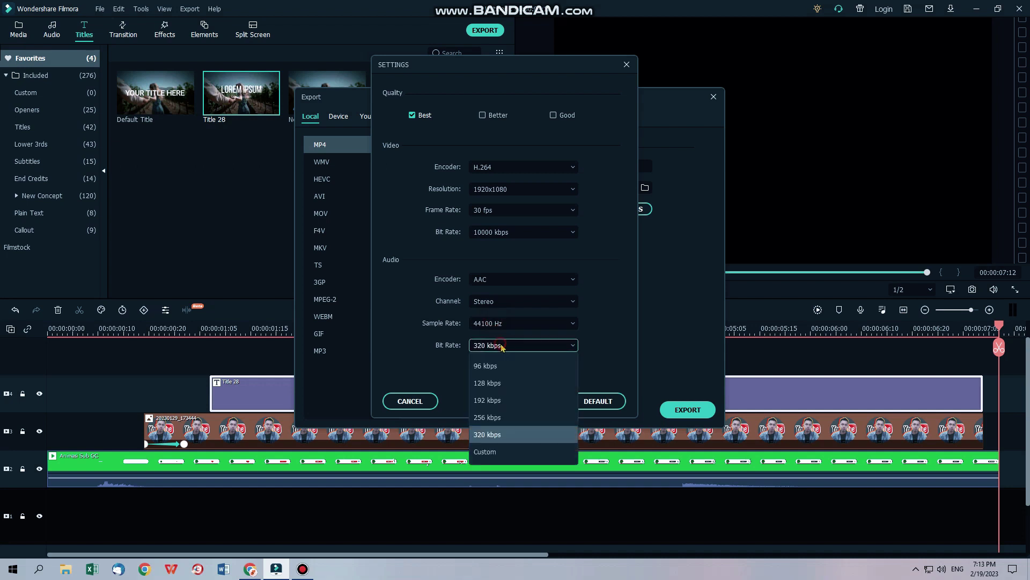
left_click(495, 433)
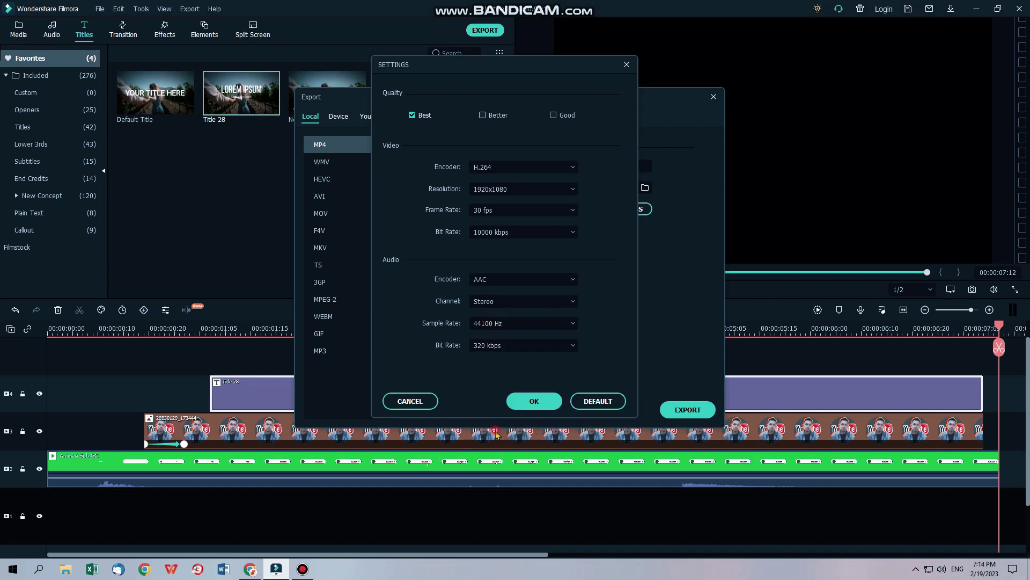
left_click(534, 404)
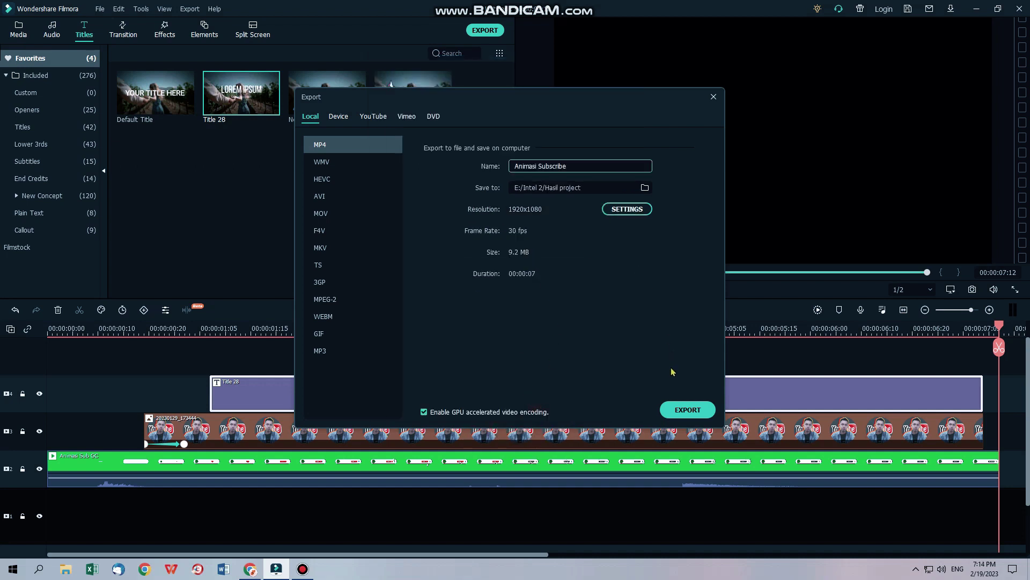
- Export Animasi Subscribe.mp4, then locate it in its folder and play it
left_click(688, 411)
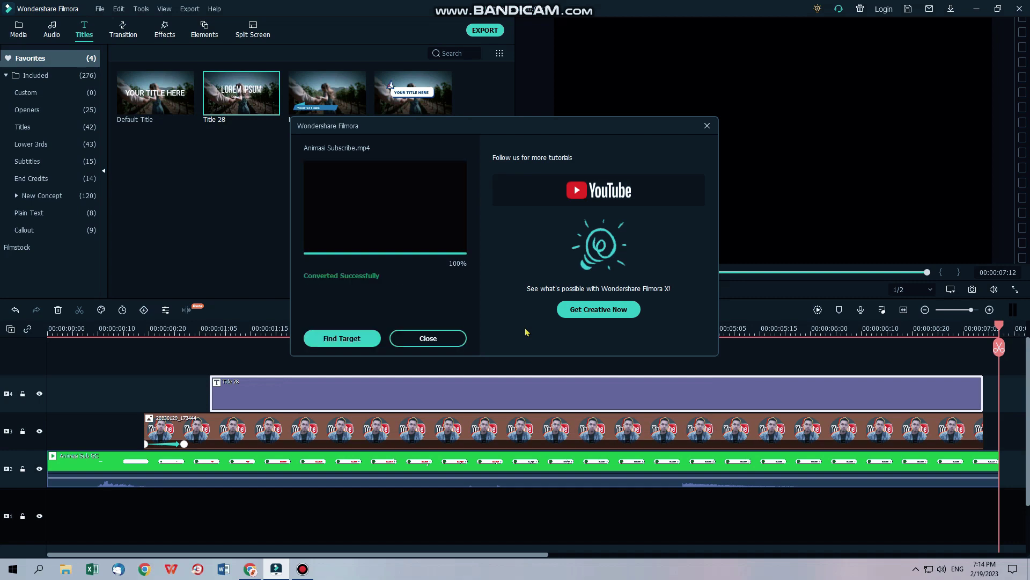
left_click(355, 339)
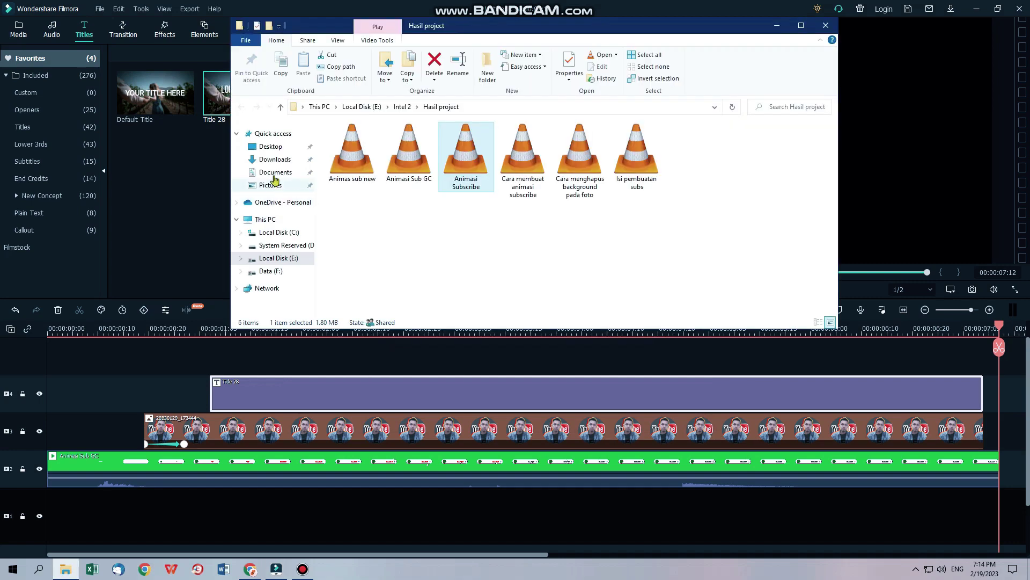
double_click(474, 159)
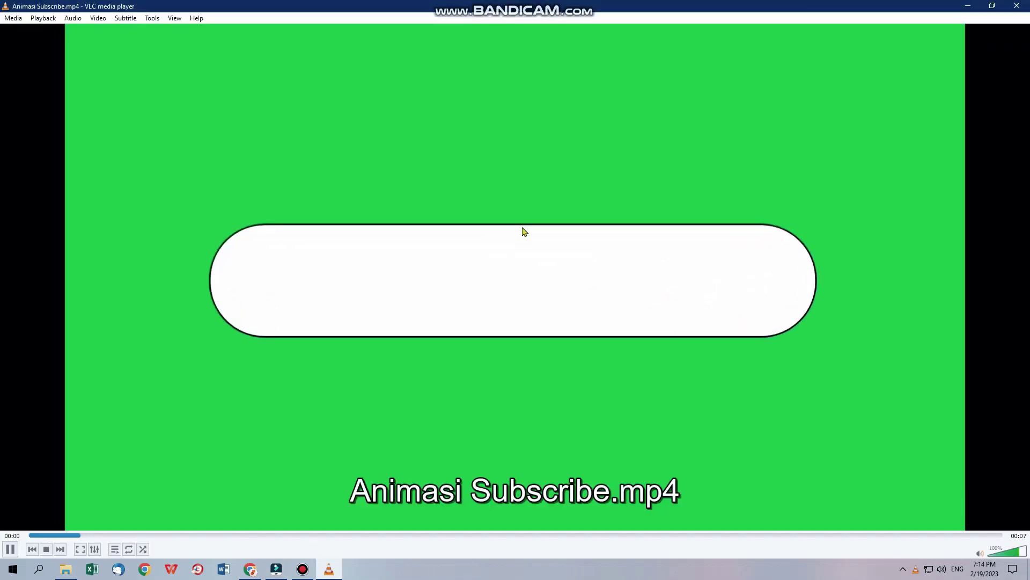